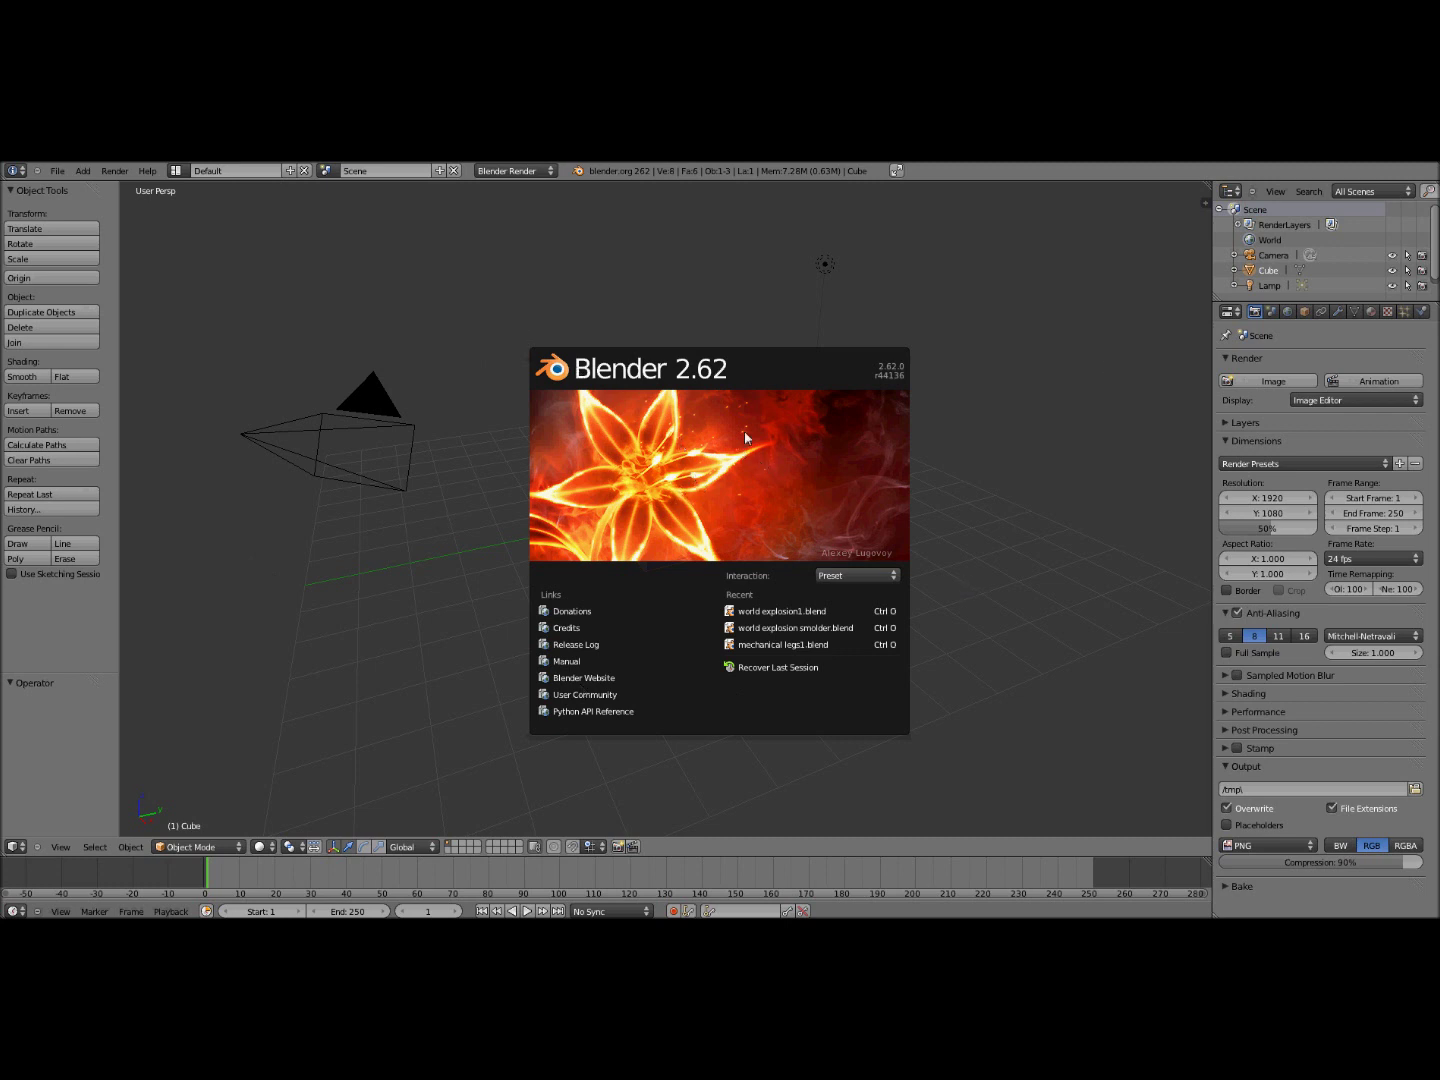
# Dismiss the Blender 2.62 splash screen to reveal the default cube, camera and lamp
pyautogui.click(824, 265)
# Delete the lamp and the cube from the default scene
pyautogui.rightClick(824, 264)
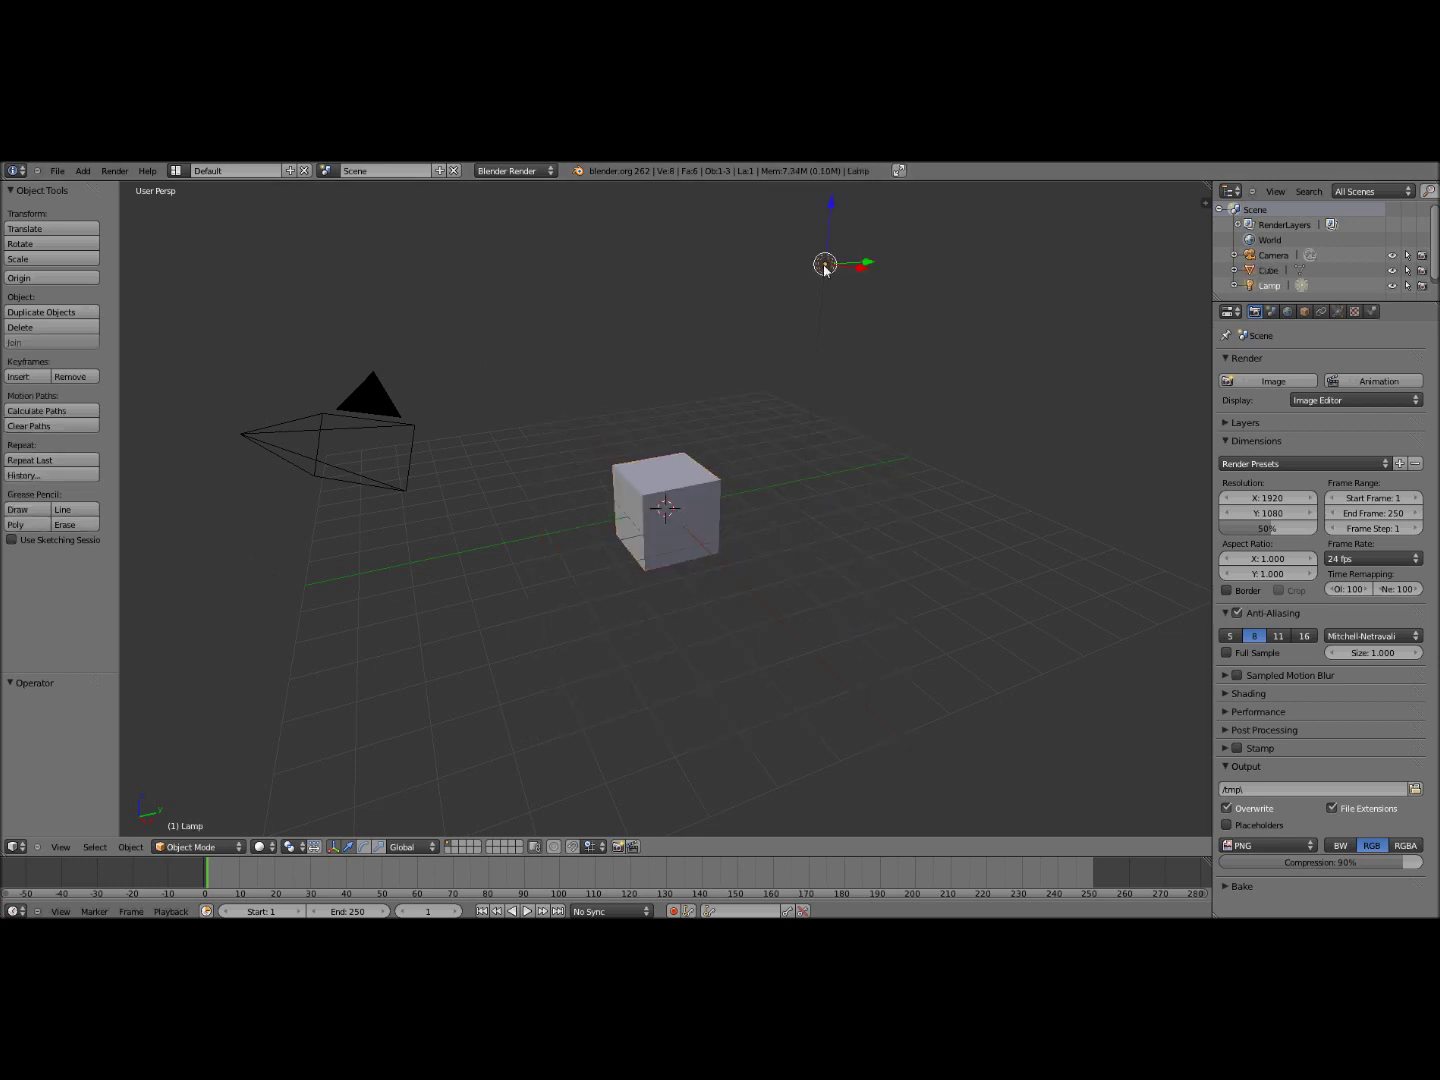
pyautogui.press('x')
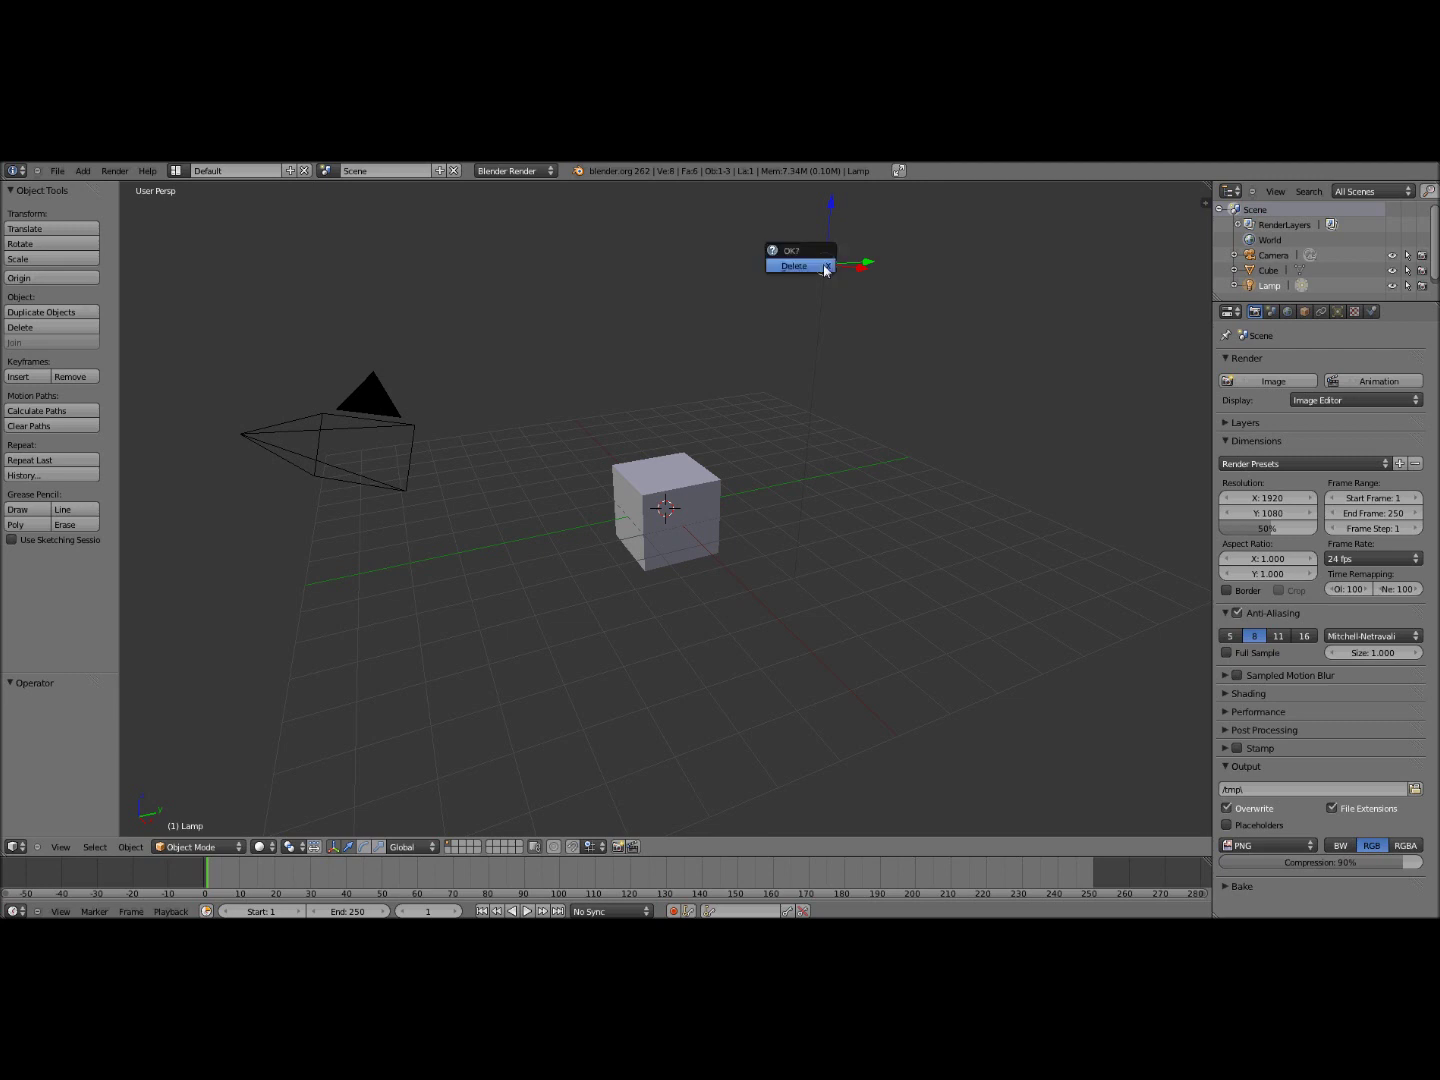
pyautogui.click(824, 265)
pyautogui.rightClick(698, 508)
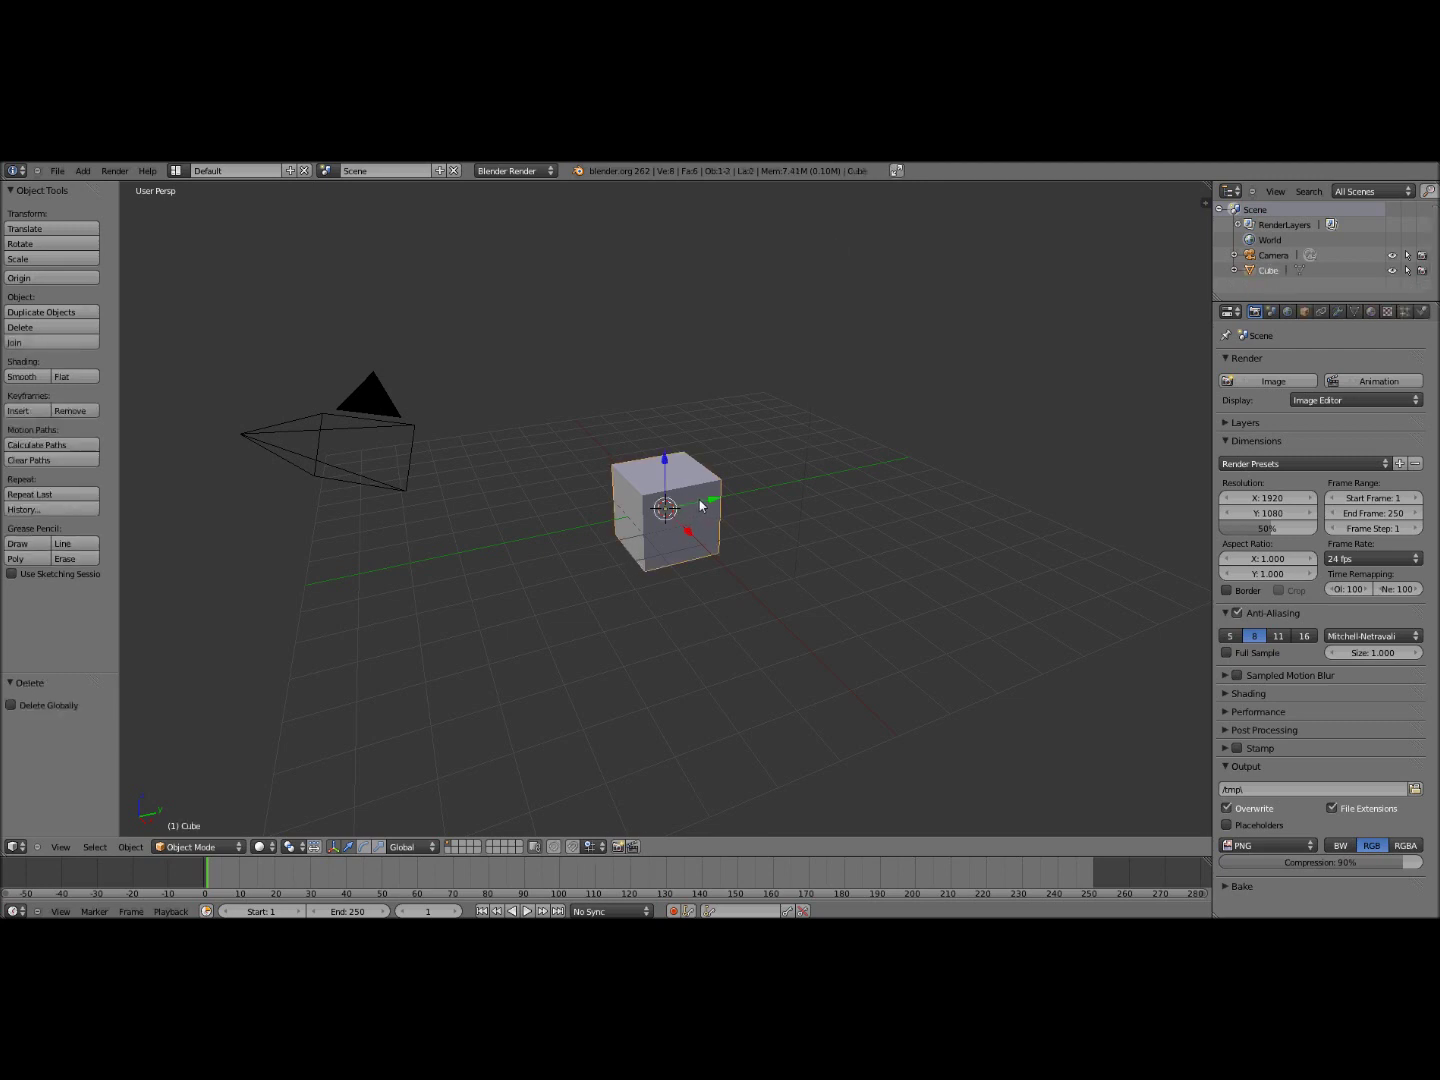
pyautogui.press('x')
pyautogui.click(670, 499)
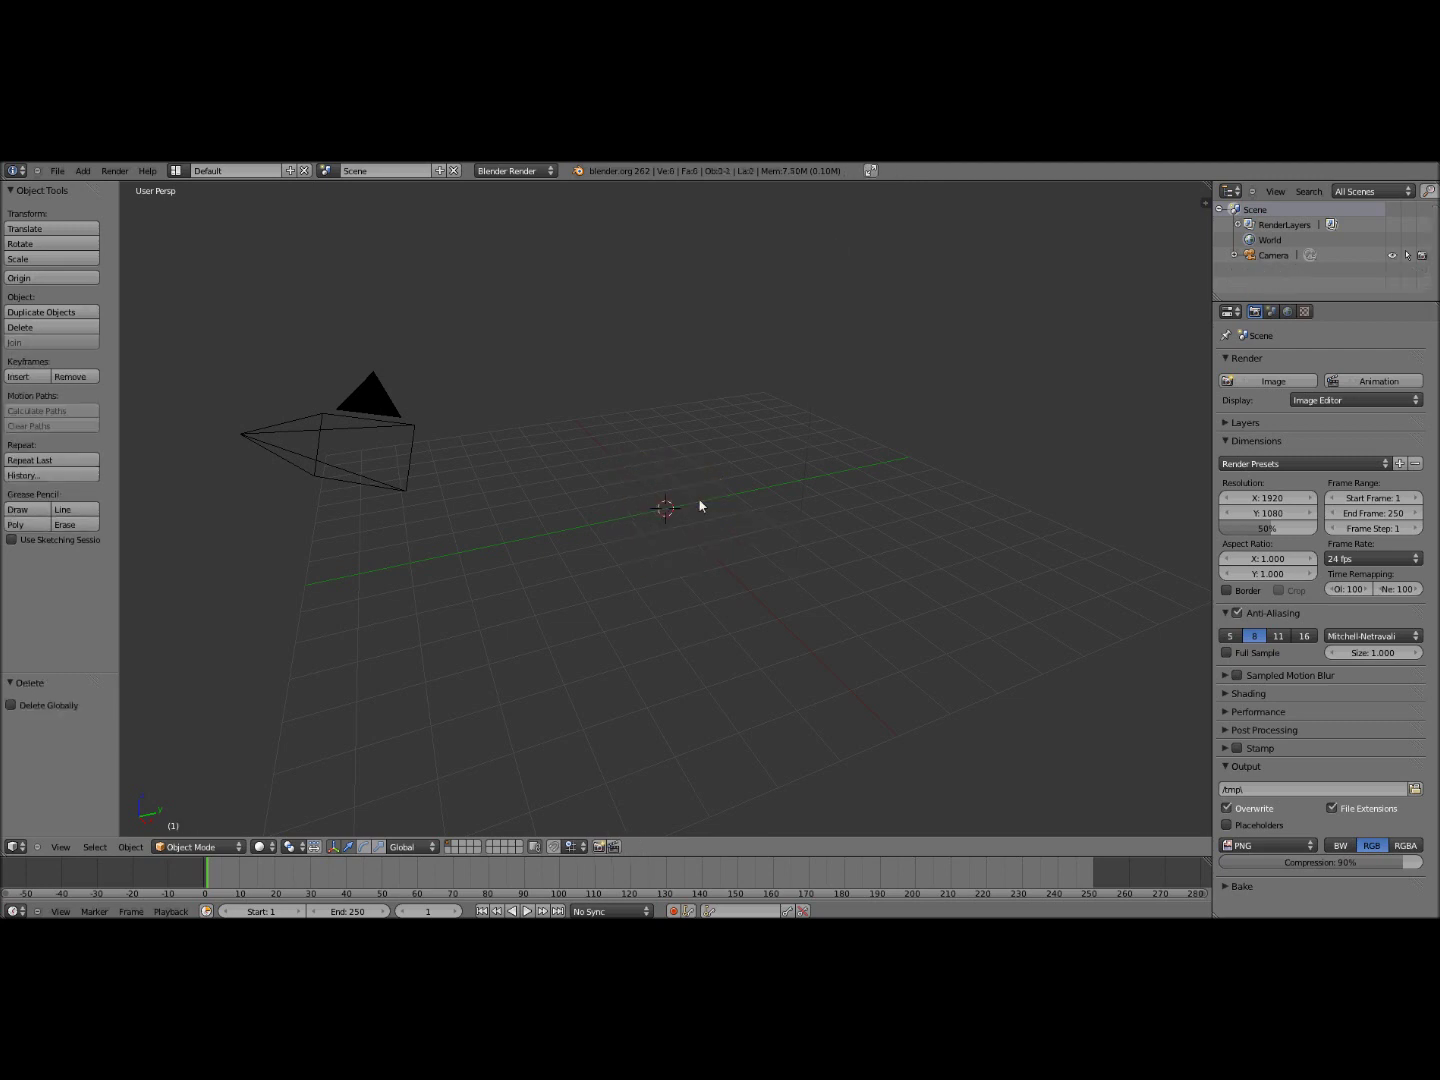
# Turn on the Screencast Keys display and switch the viewport to camera view
pyautogui.press('n')
pyautogui.click(1125, 659)
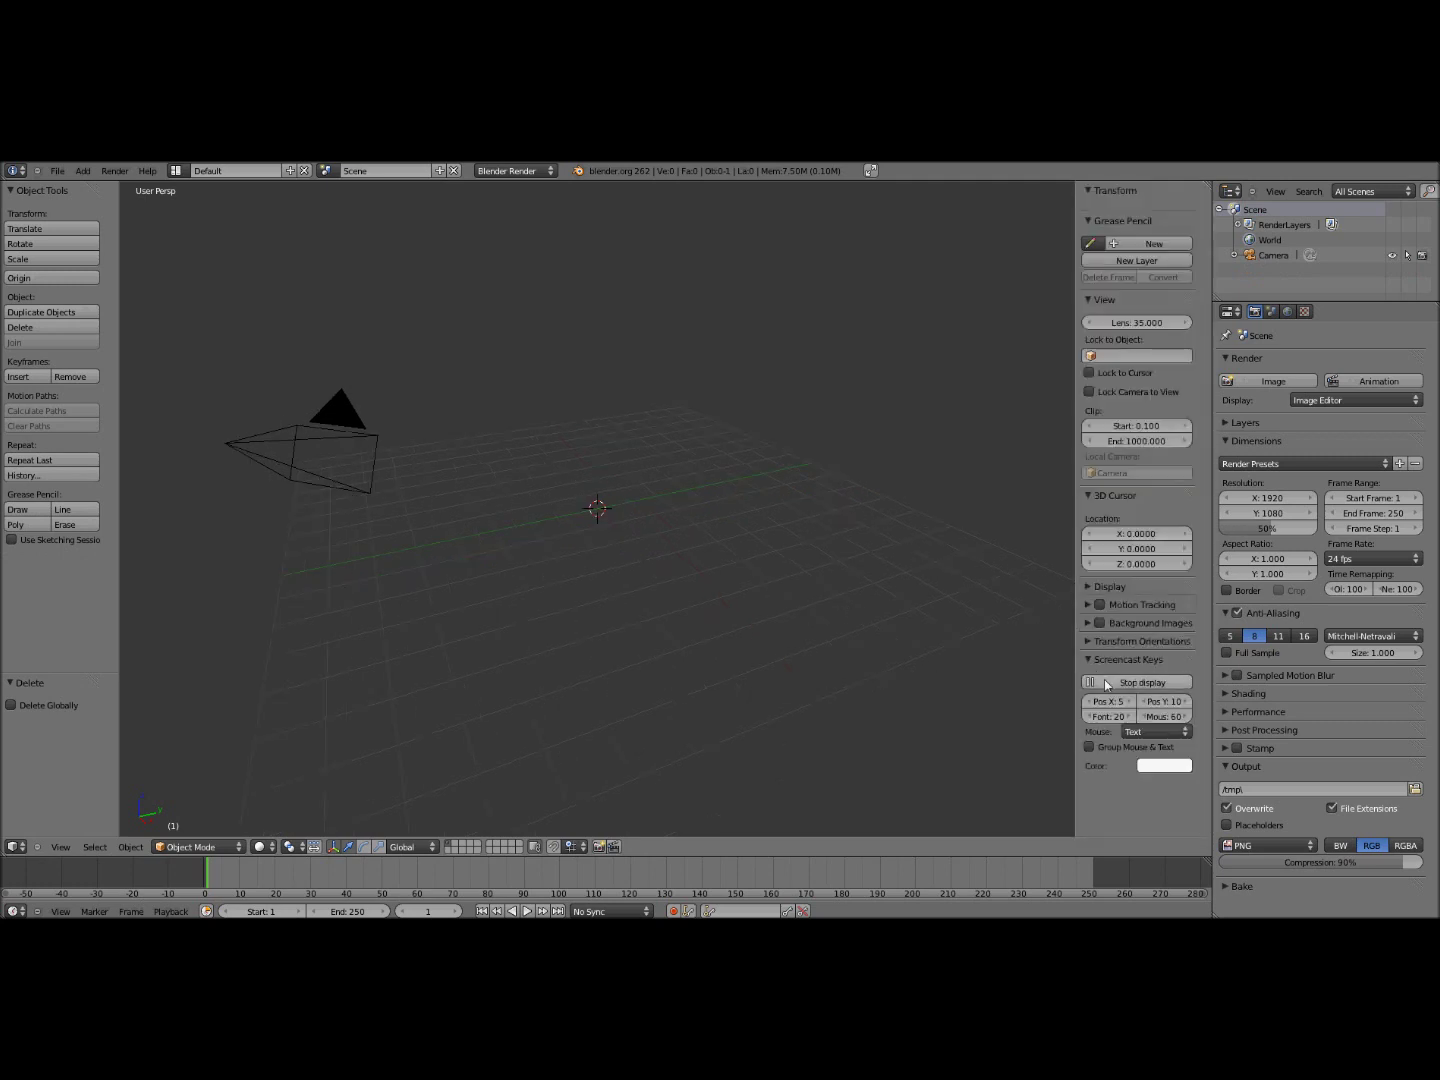
pyautogui.click(1104, 680)
pyautogui.press('n')
pyautogui.press('KP_0')
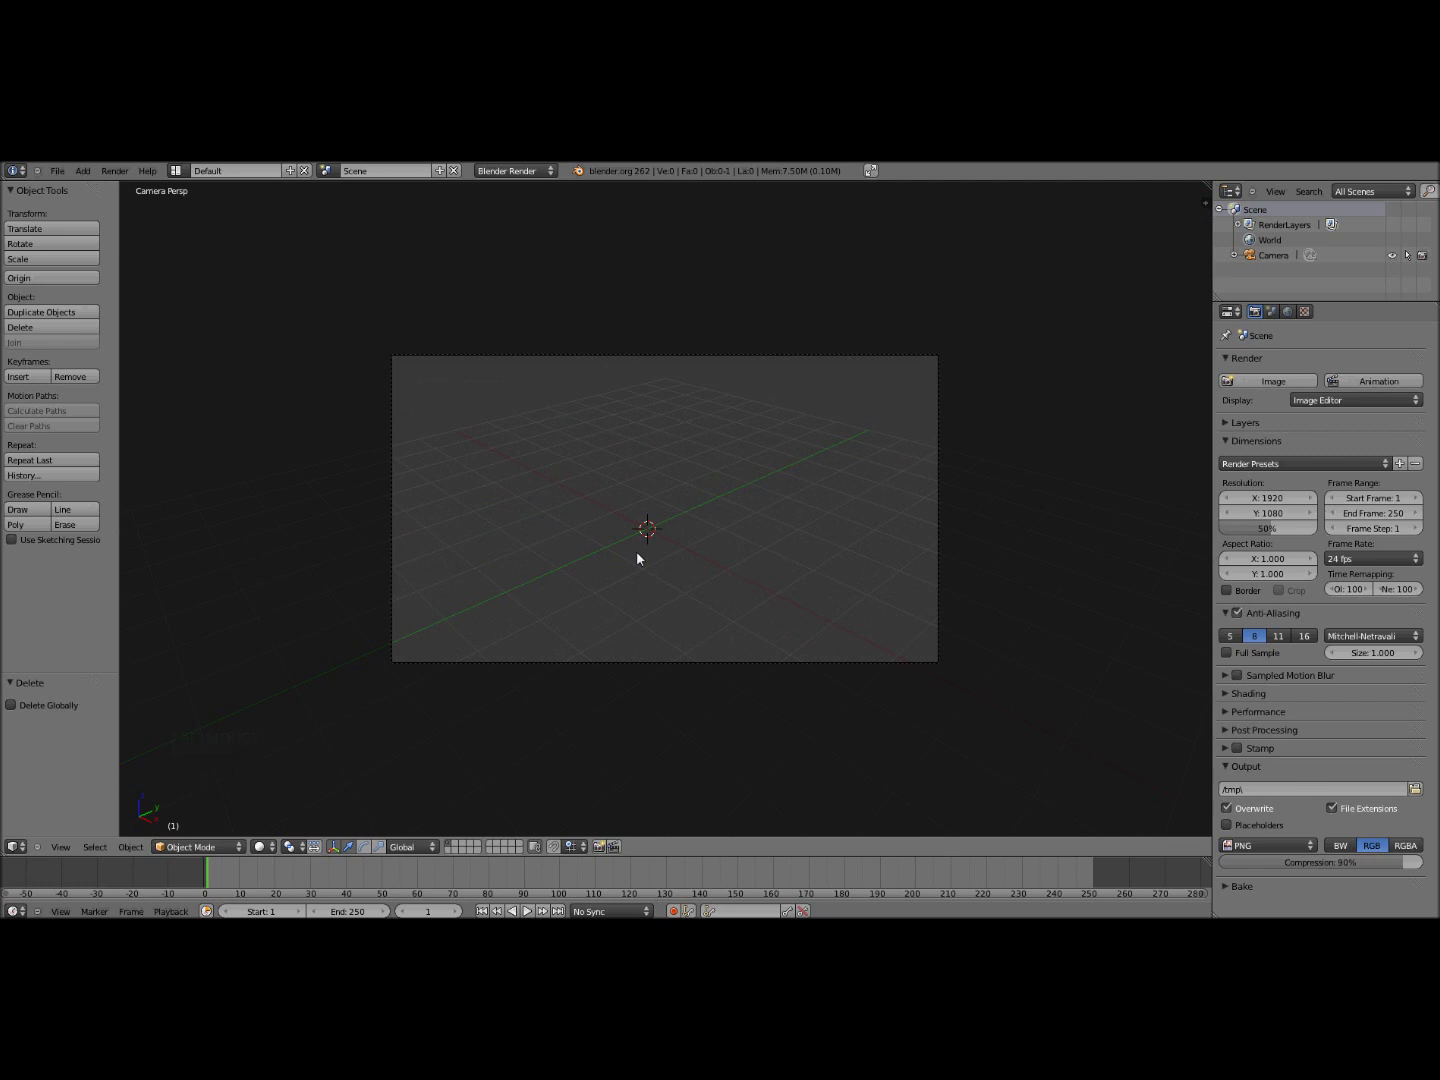
pyautogui.hotkey('shift', 'a')
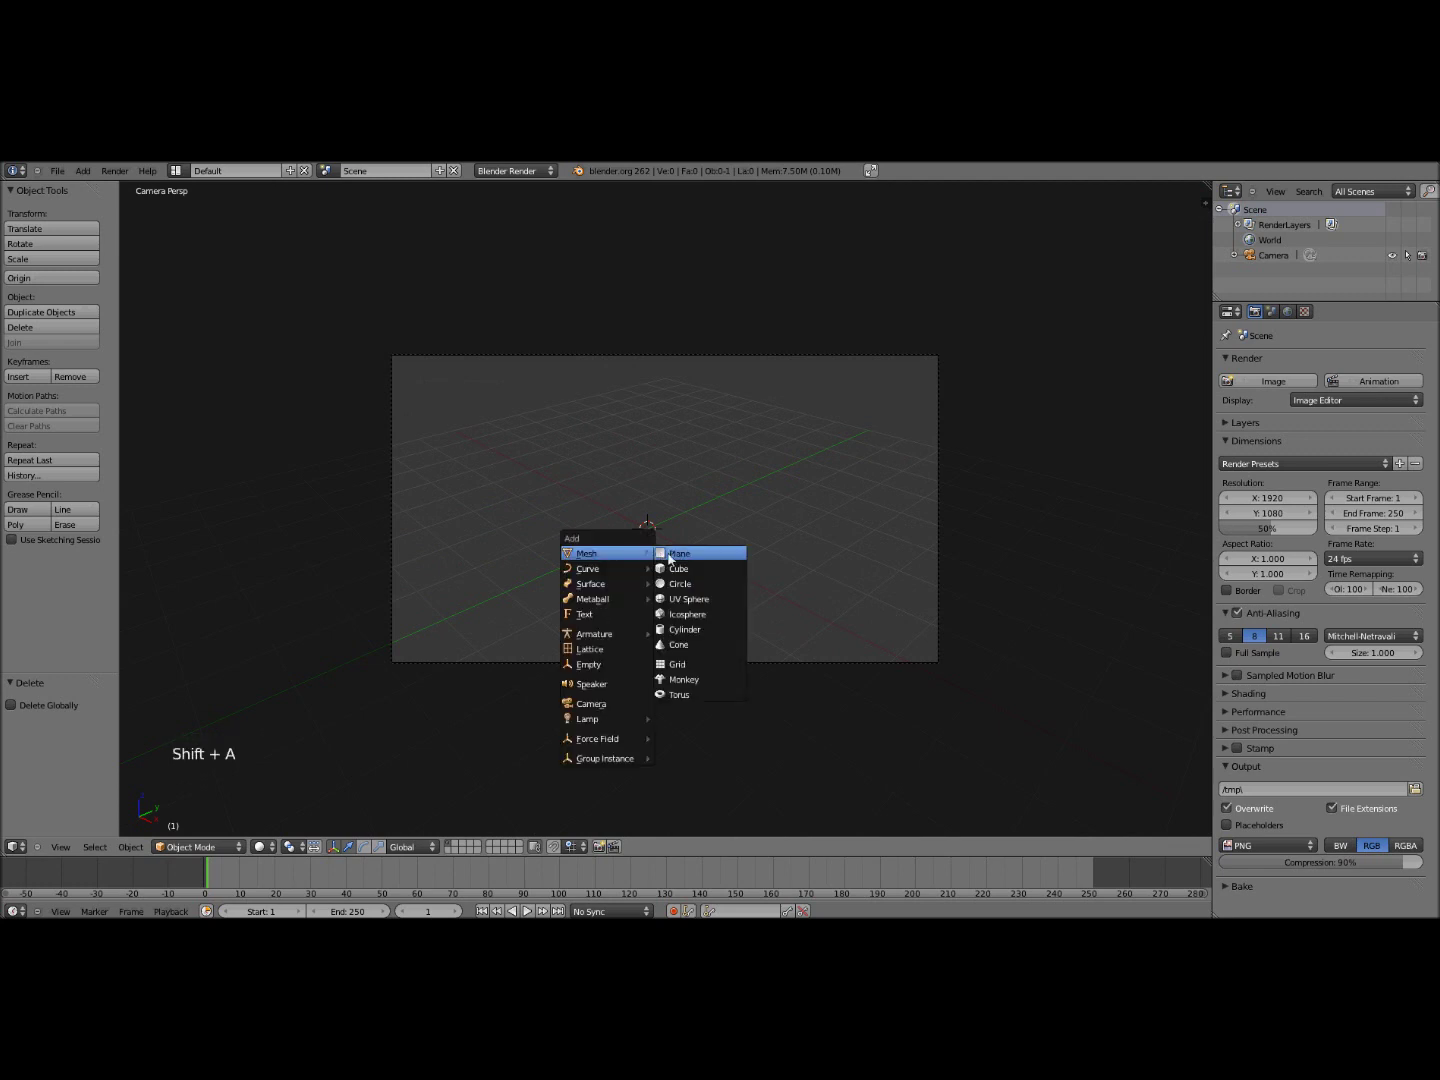
# Add a plane and scale it up into a large floor
pyautogui.click(698, 554)
pyautogui.press('s')
pyautogui.click(910, 608)
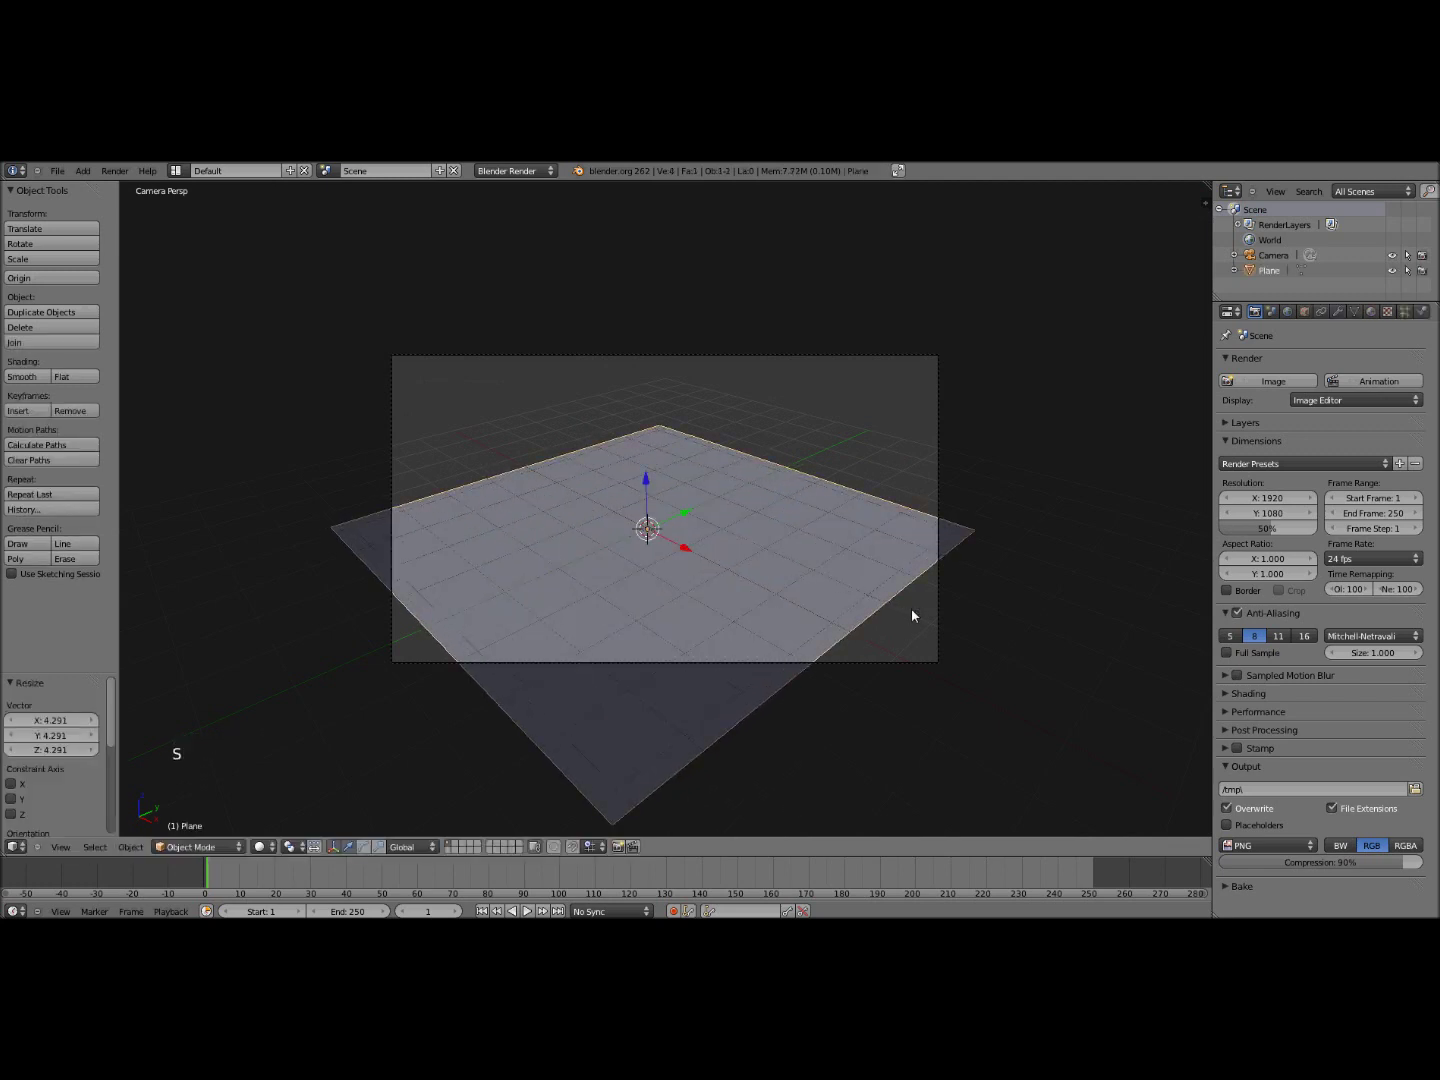
# Add a monkey, tilt it 45° on X, raise it along Z and turn it around Z
pyautogui.hotkey('shift', 'a')
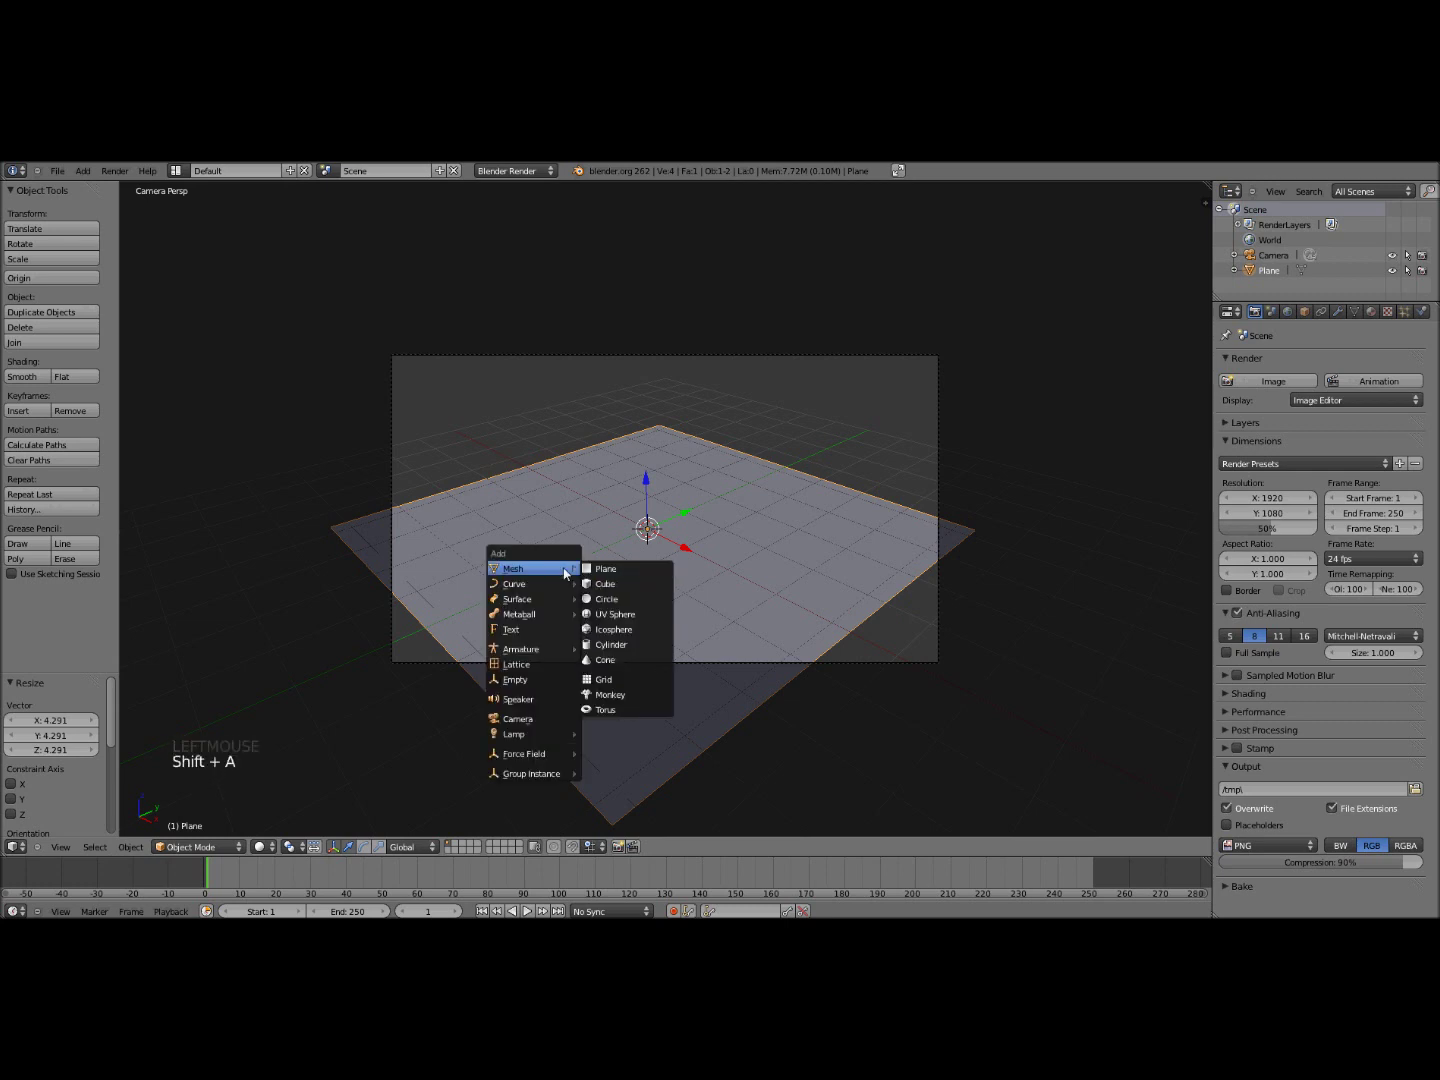
pyautogui.click(637, 694)
pyautogui.press('r')
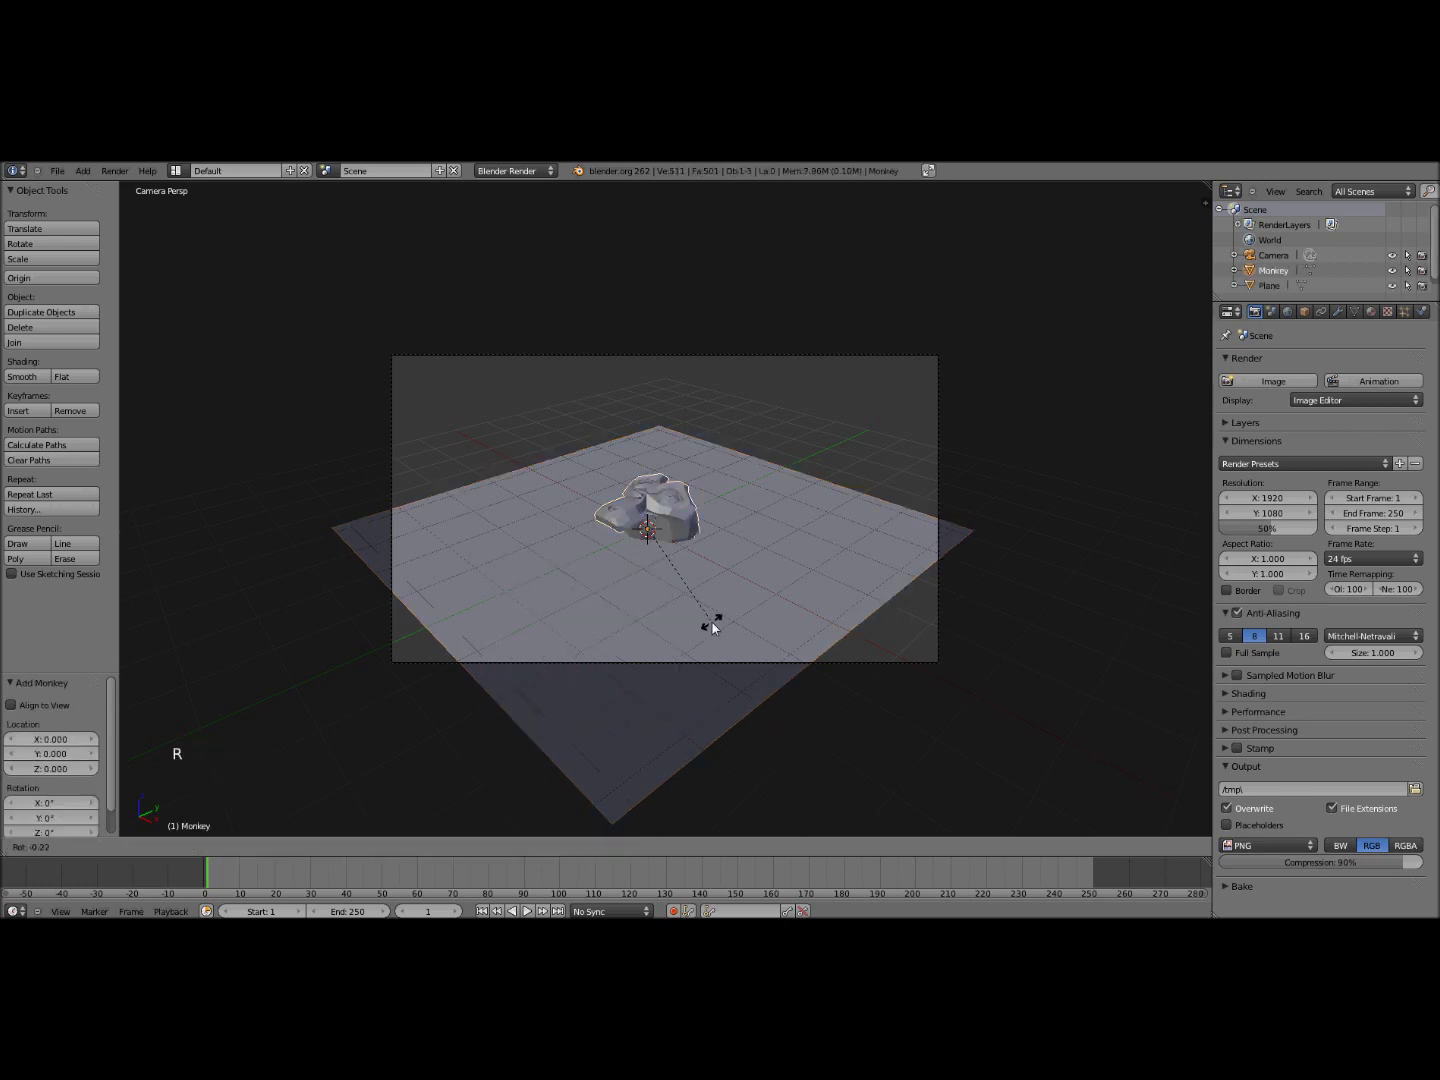
pyautogui.write('x45')
pyautogui.press('Return')
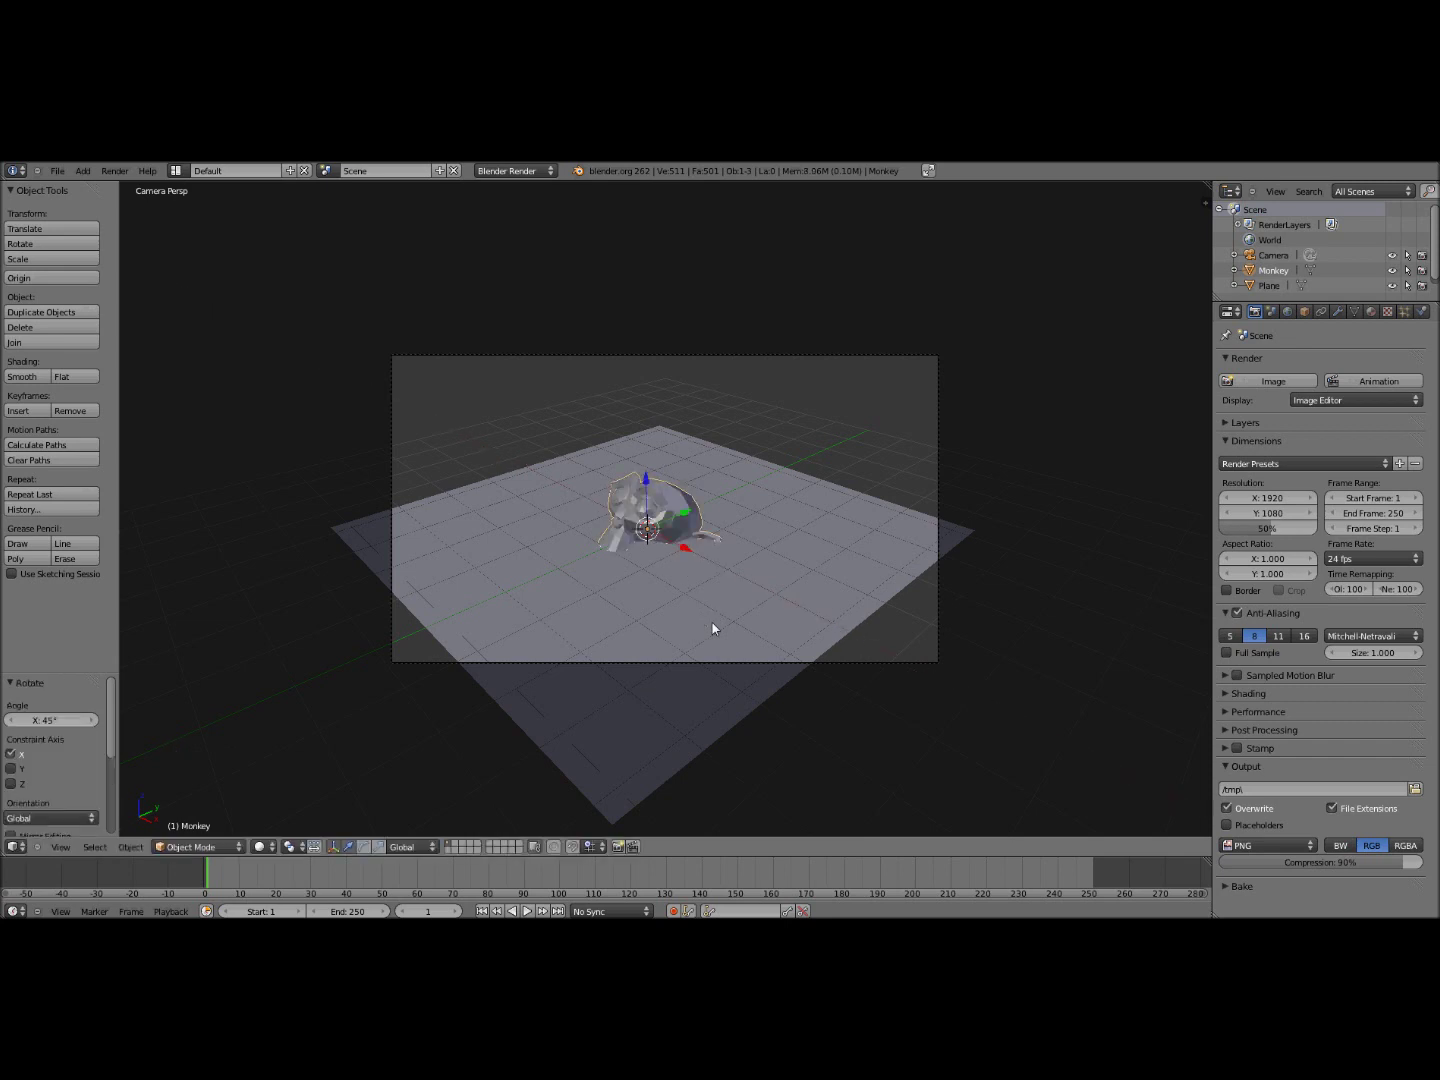
pyautogui.click(646, 472)
pyautogui.moveTo(645, 472); pyautogui.dragTo(647, 469)
pyautogui.press('r')
pyautogui.press('z')
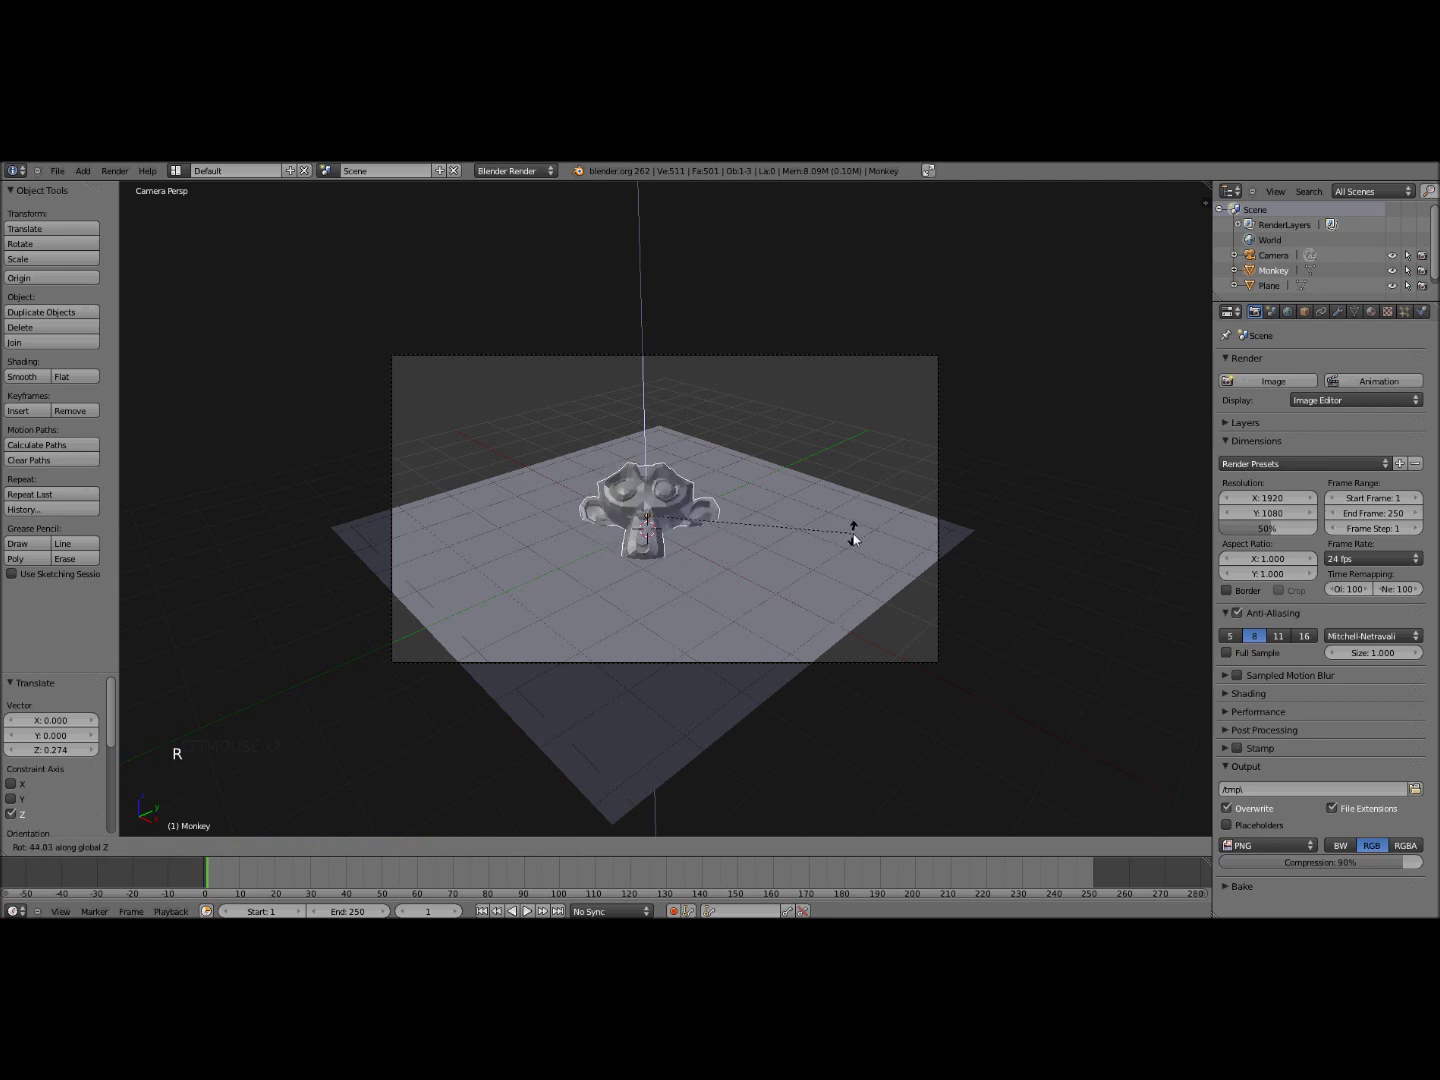
pyautogui.click(857, 547)
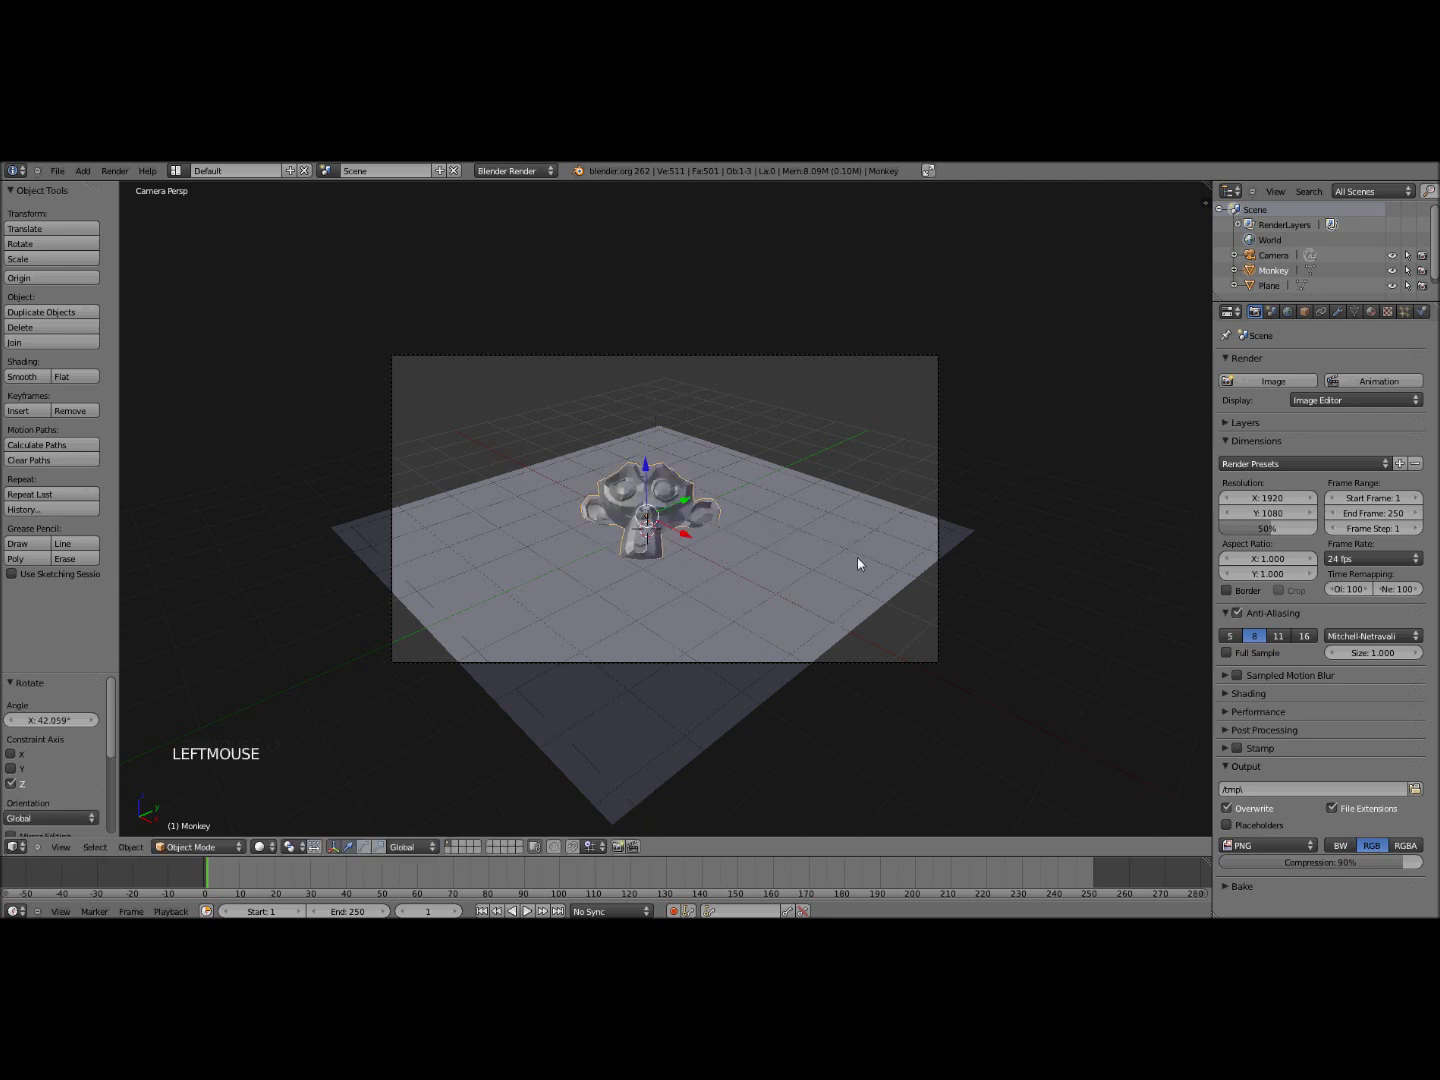
pyautogui.hotkey('shift', 'a')
# Add a view-aligned second plane, move it right of the monkey and turn it around Z
pyautogui.click(882, 558)
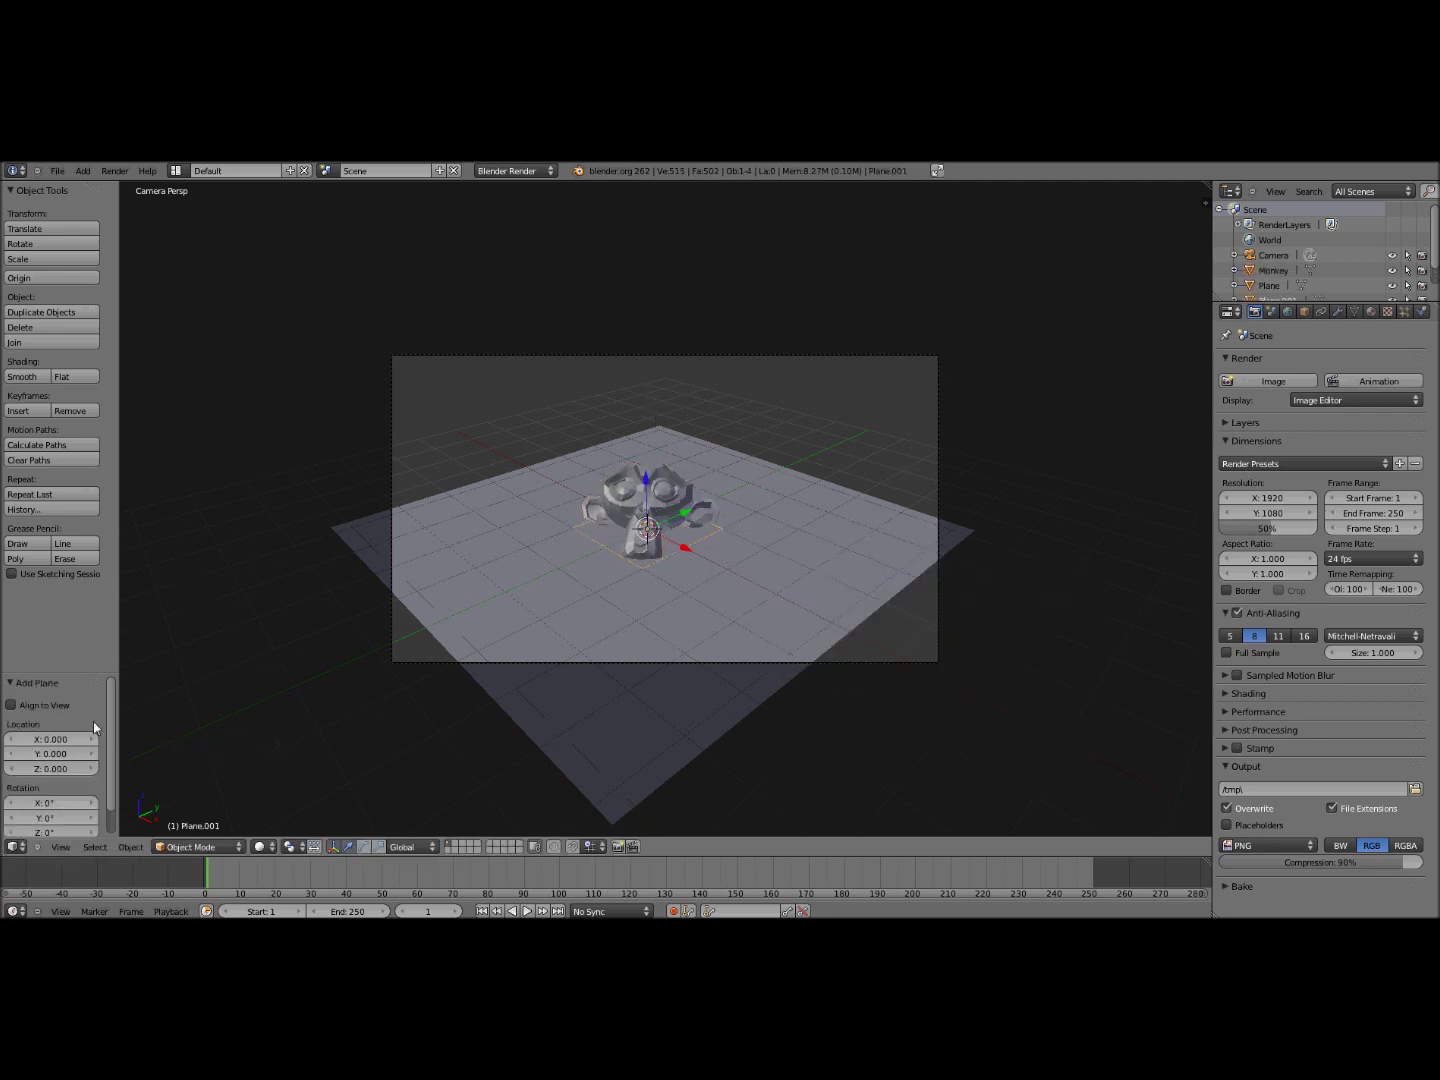
pyautogui.click(43, 706)
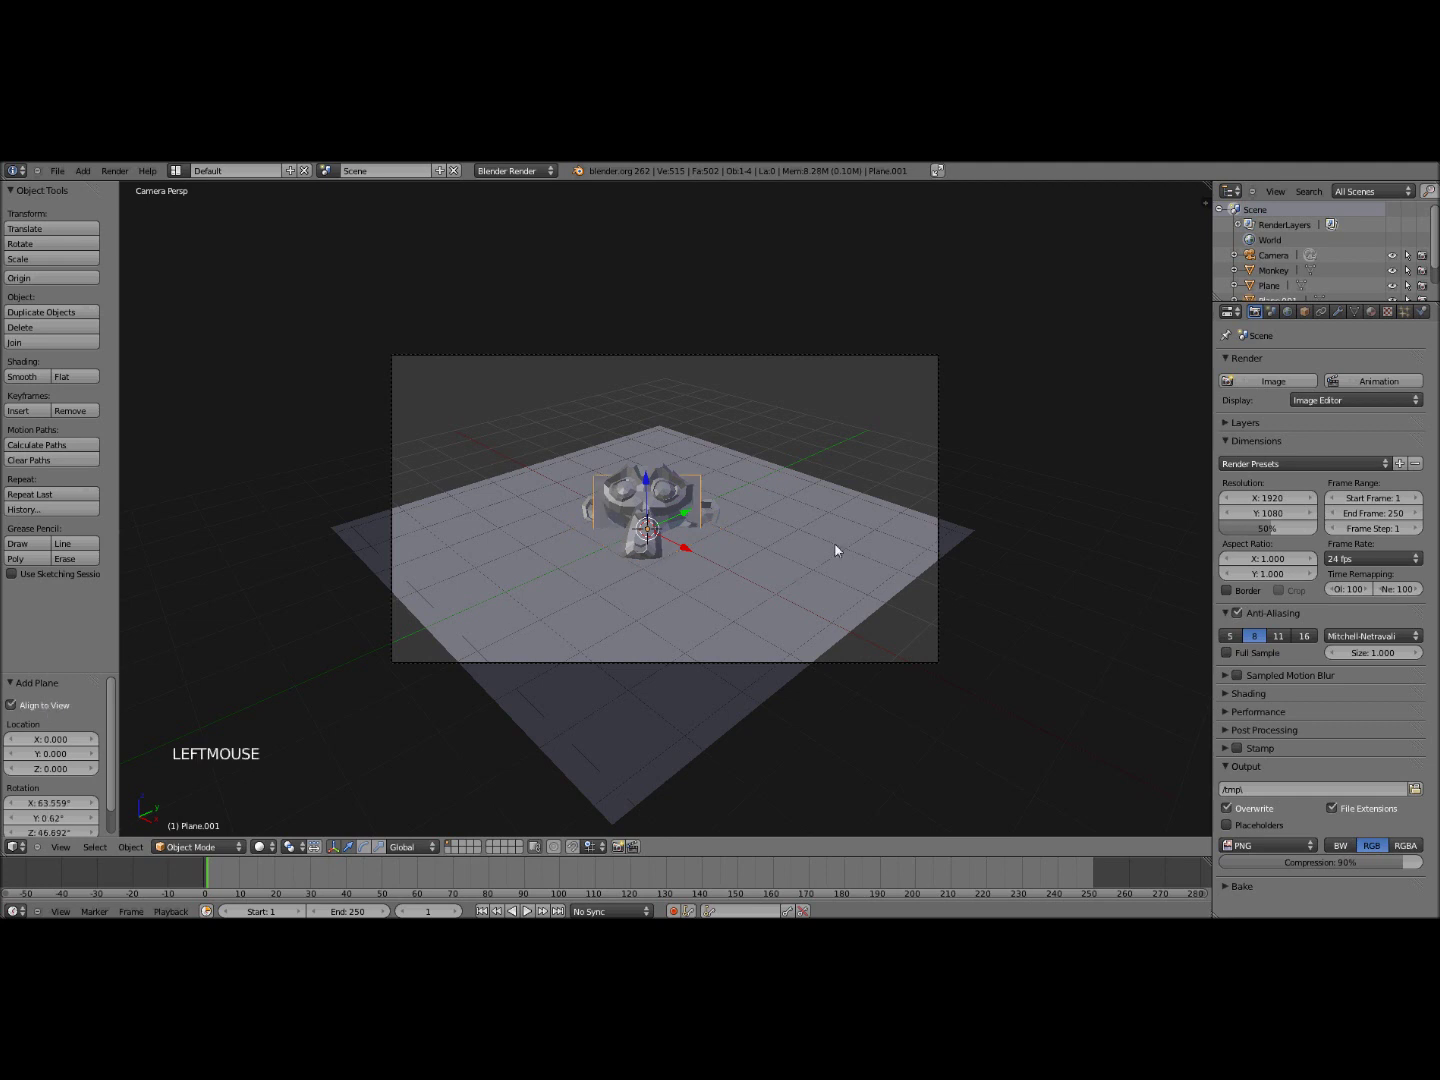
pyautogui.press('g')
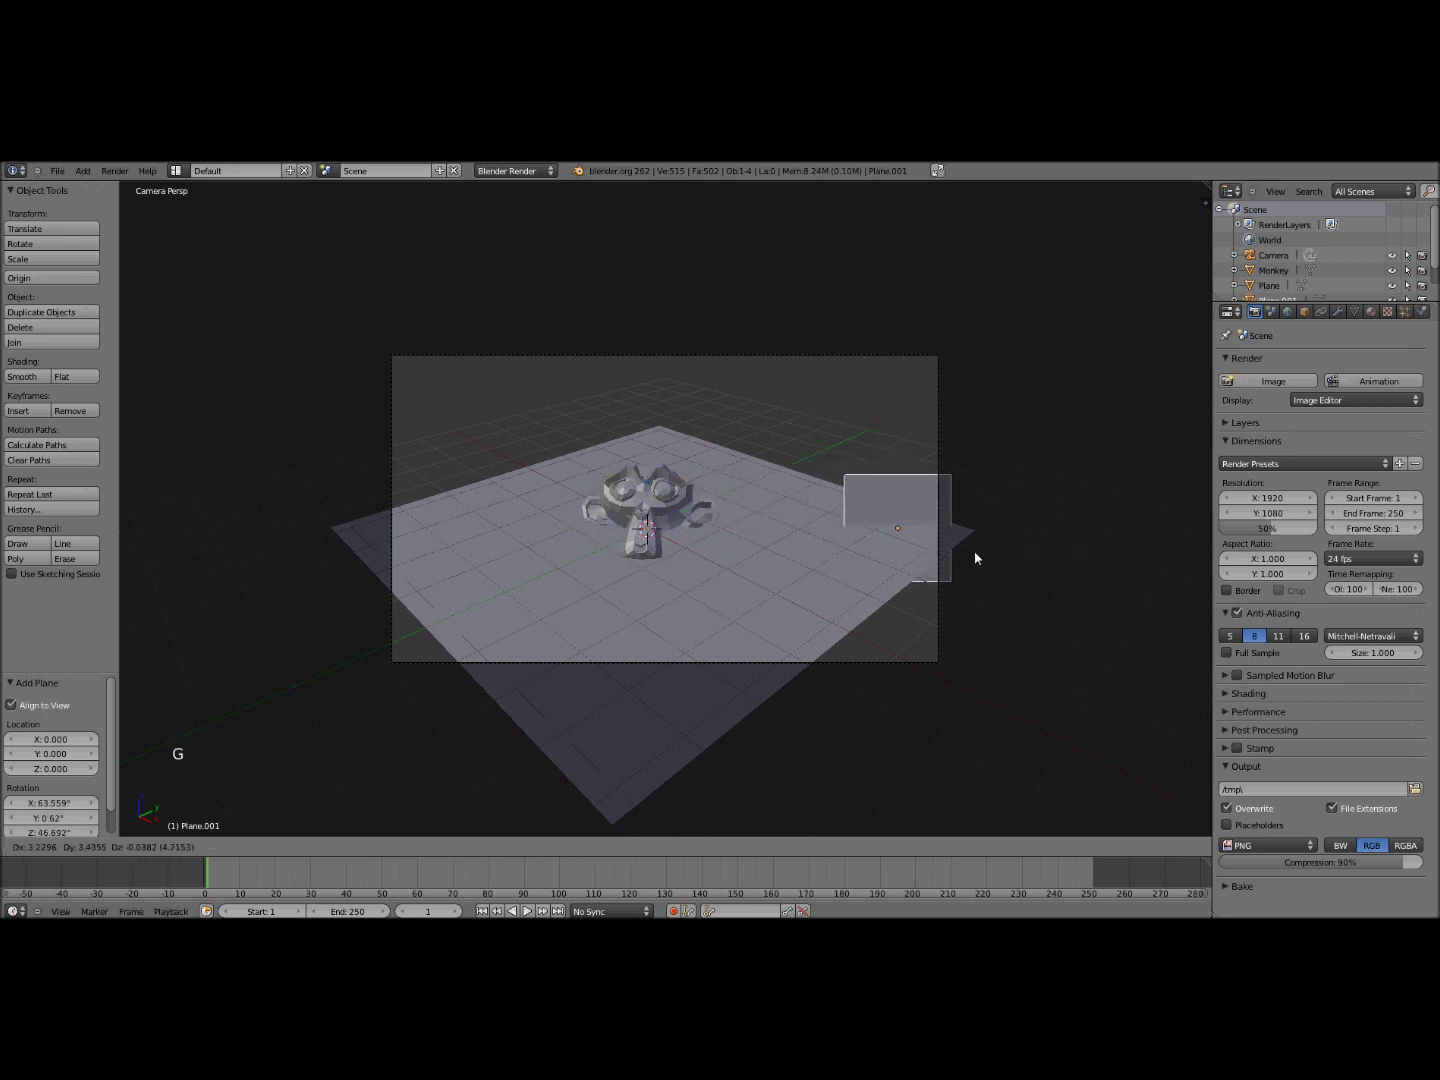
pyautogui.click(977, 551)
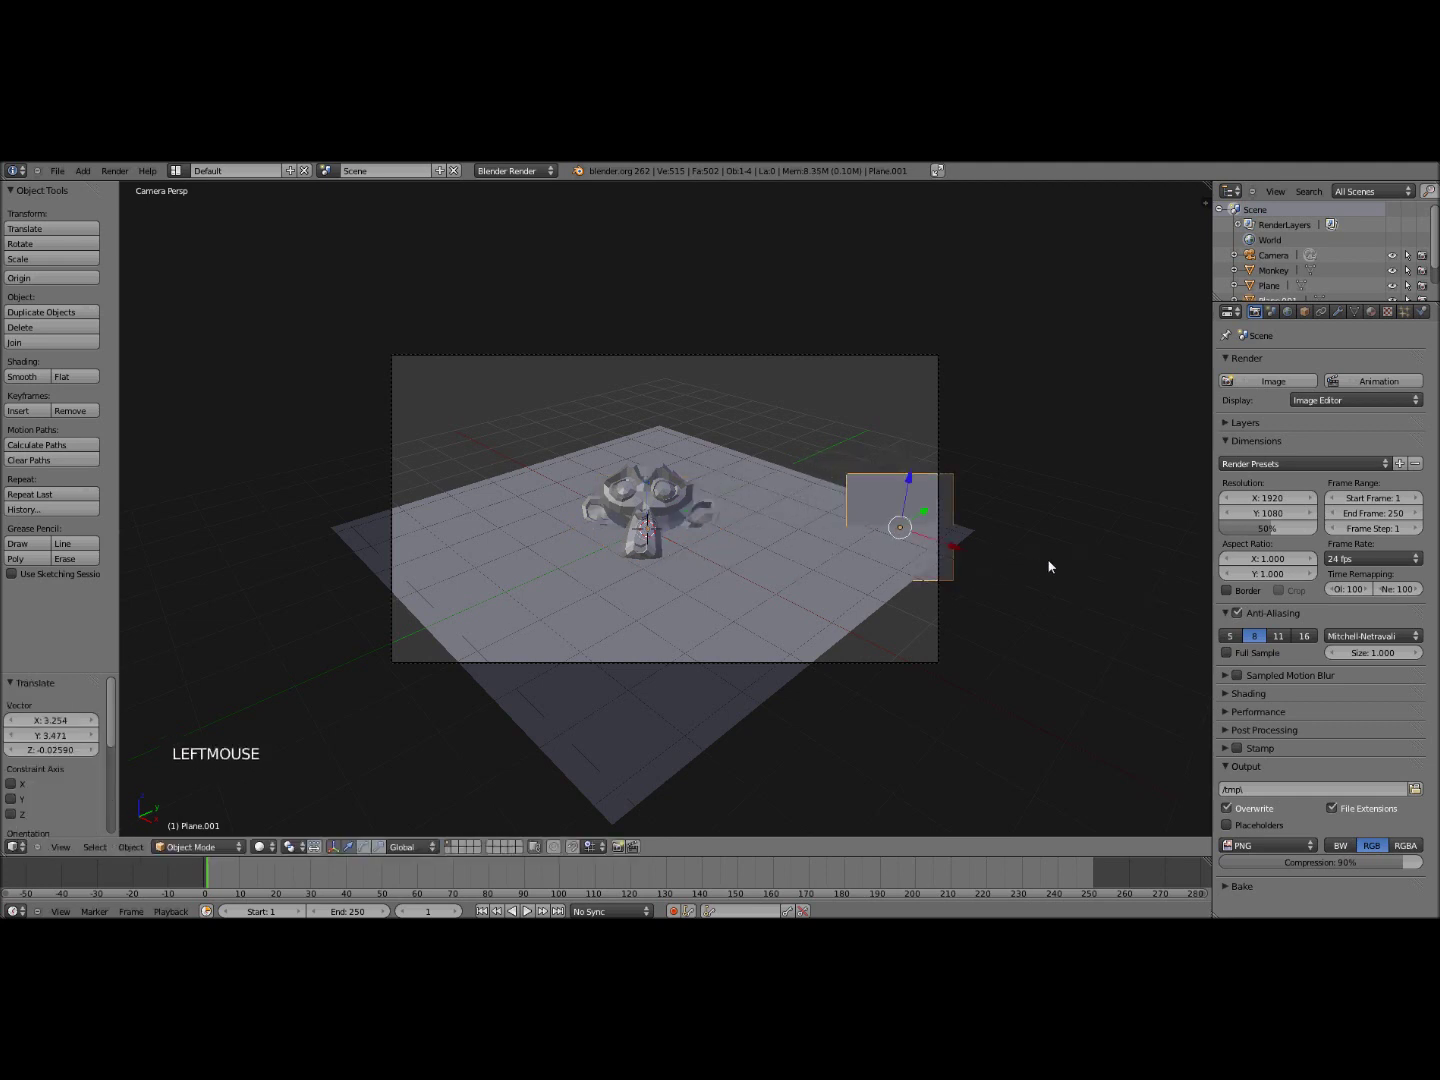
pyautogui.press('r')
pyautogui.press('z')
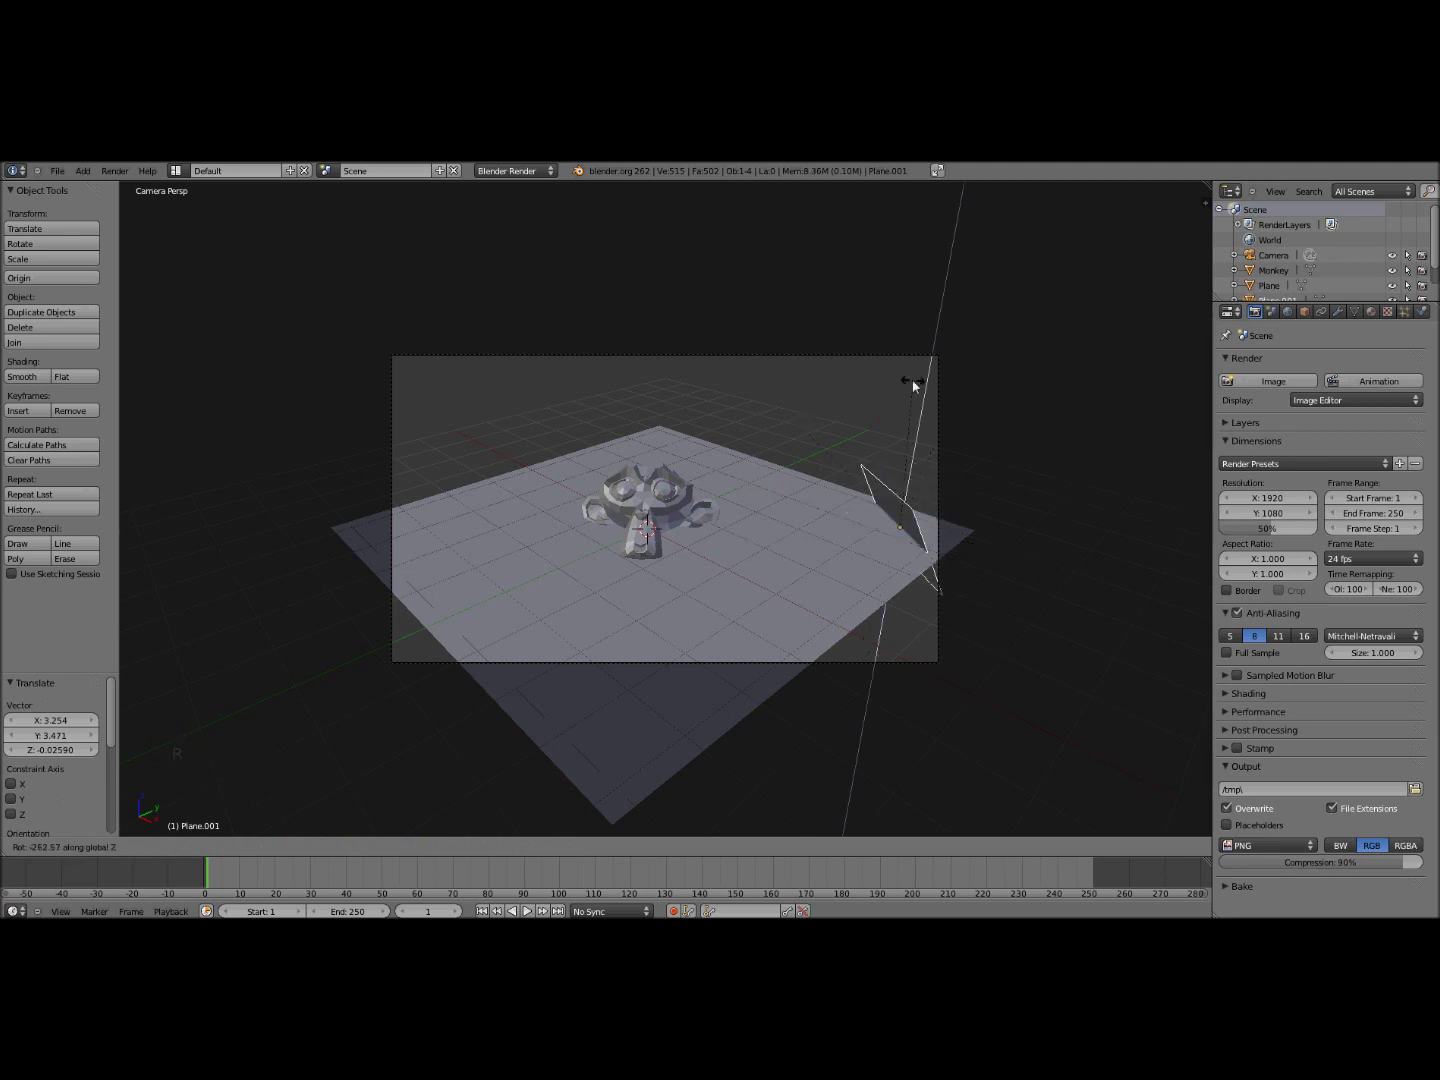
pyautogui.click(958, 386)
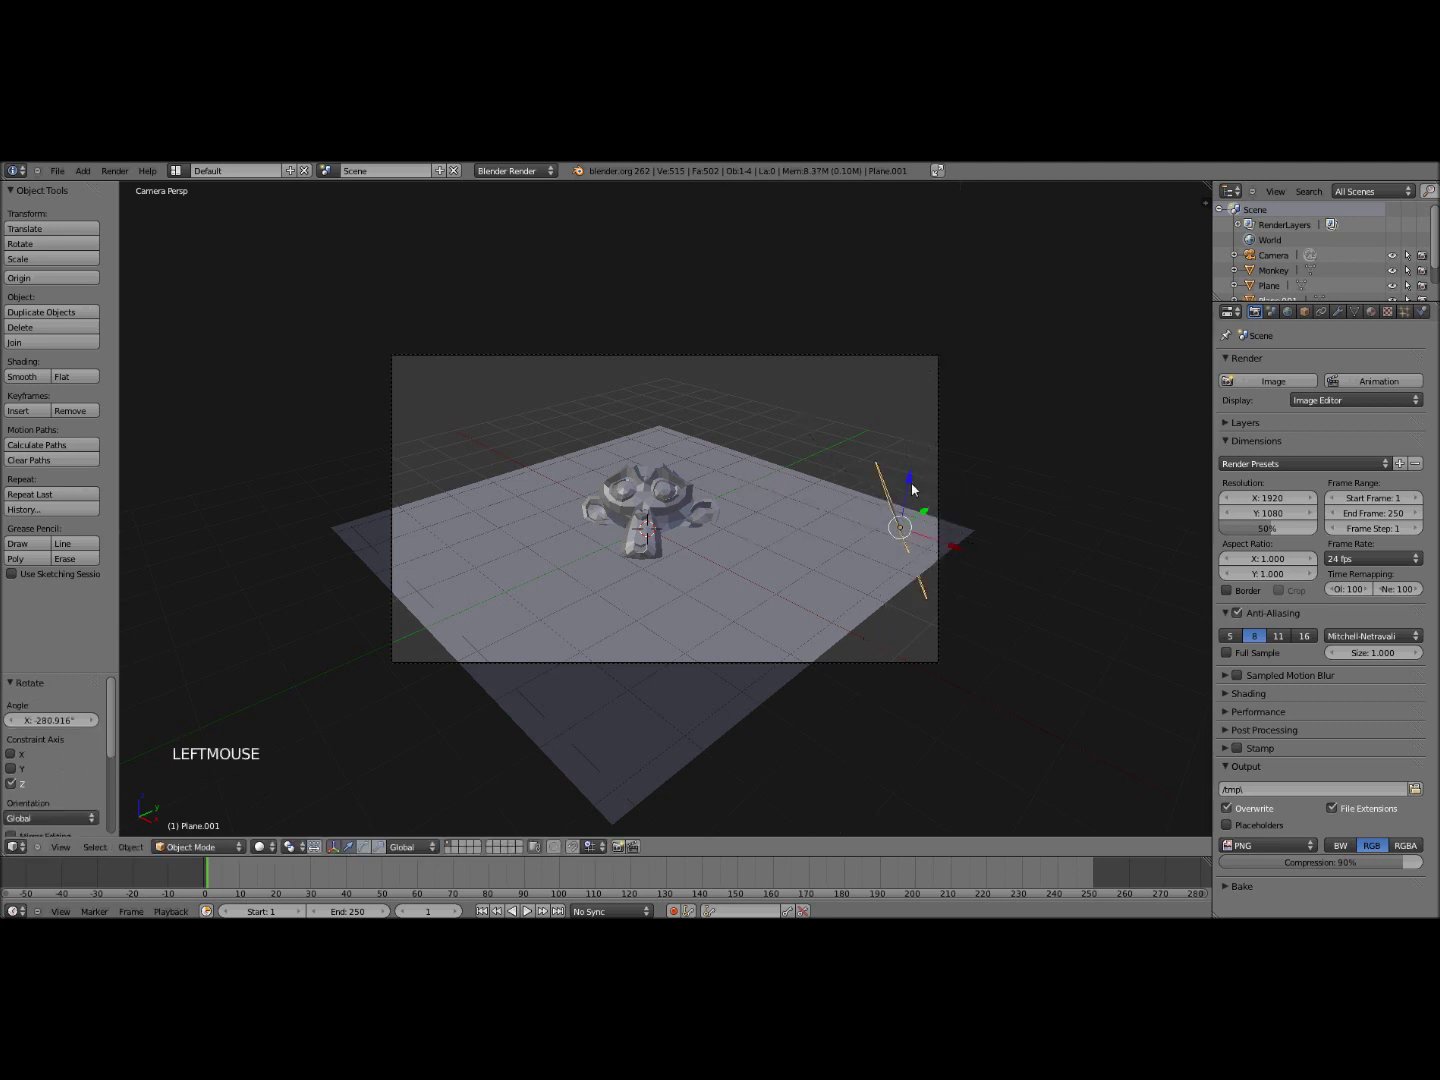
# Raise the plane along Z, scale it to about 2.069, and check it from the top view
pyautogui.moveTo(912, 492); pyautogui.dragTo(926, 363)
pyautogui.press('s')
pyautogui.press('s')
pyautogui.press('s')
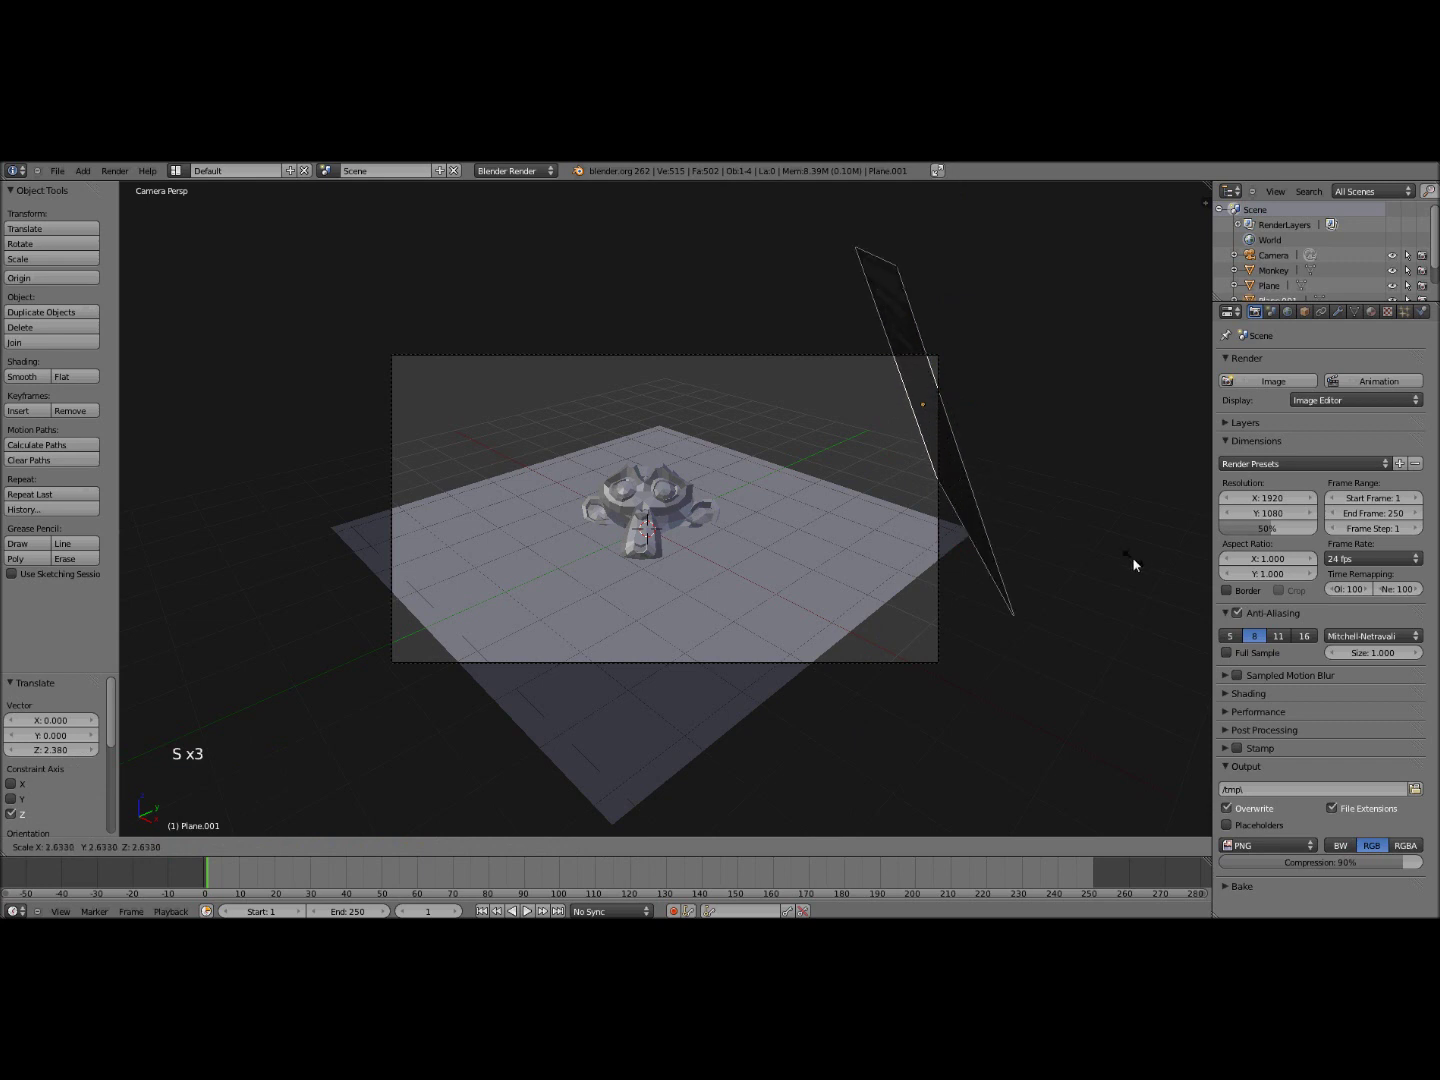
pyautogui.click(1078, 544)
pyautogui.press('KP_7')
pyautogui.press('KP_0')
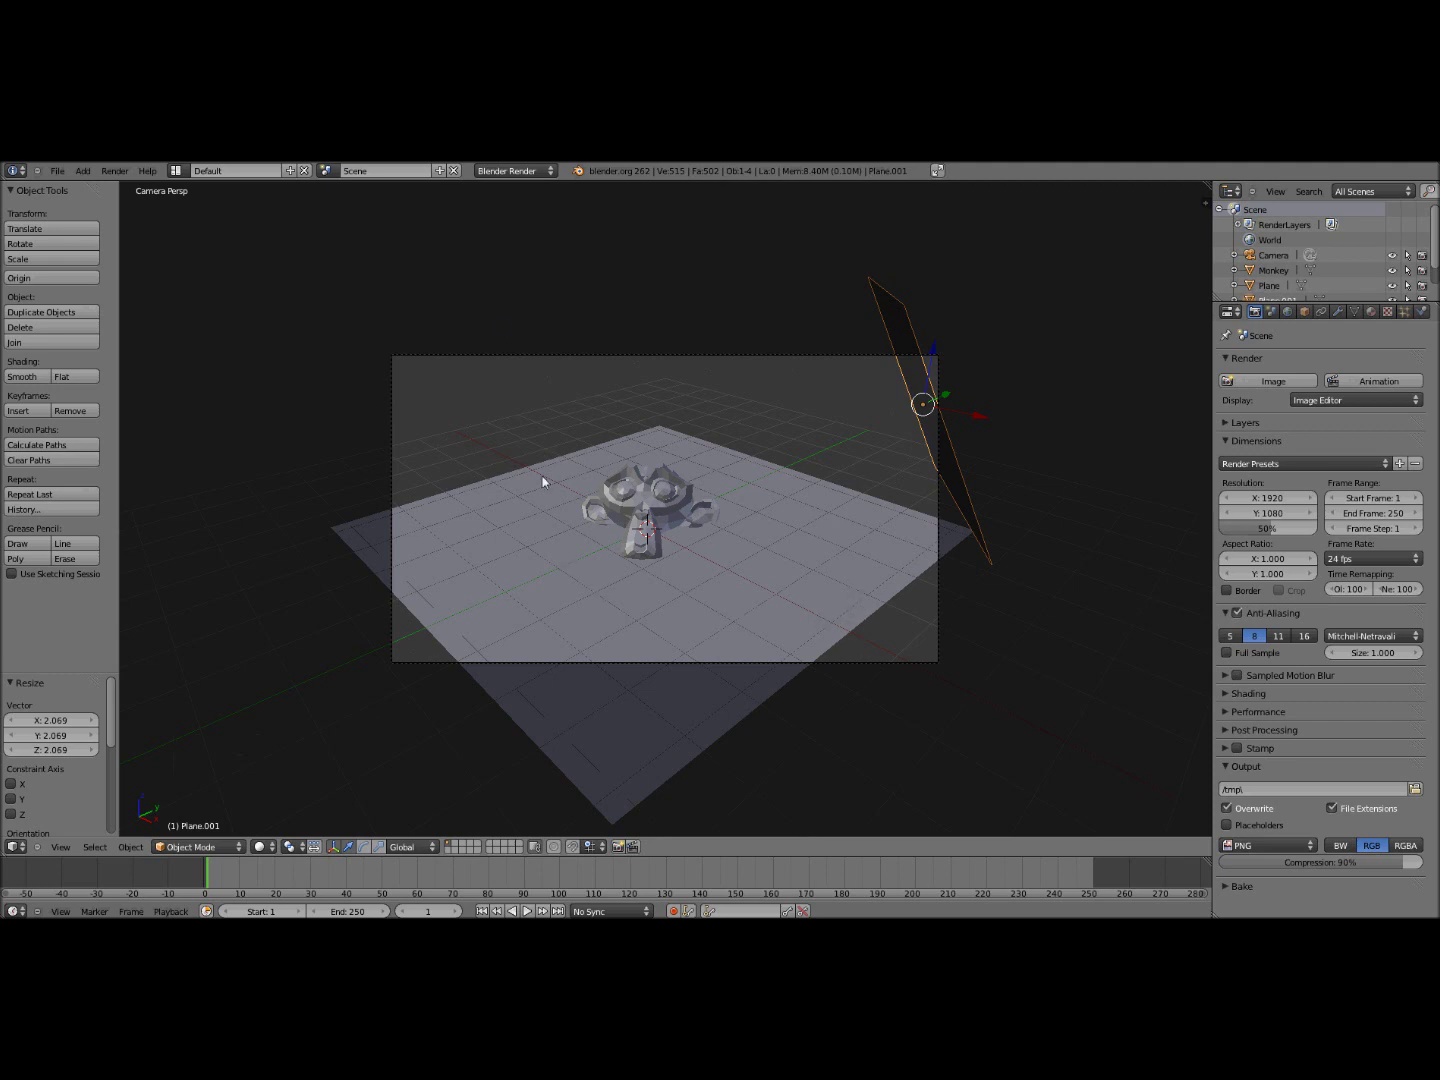
# Set the render engine to Cycles Render and give Plane.001 a new Emission material with strength 3
pyautogui.click(525, 174)
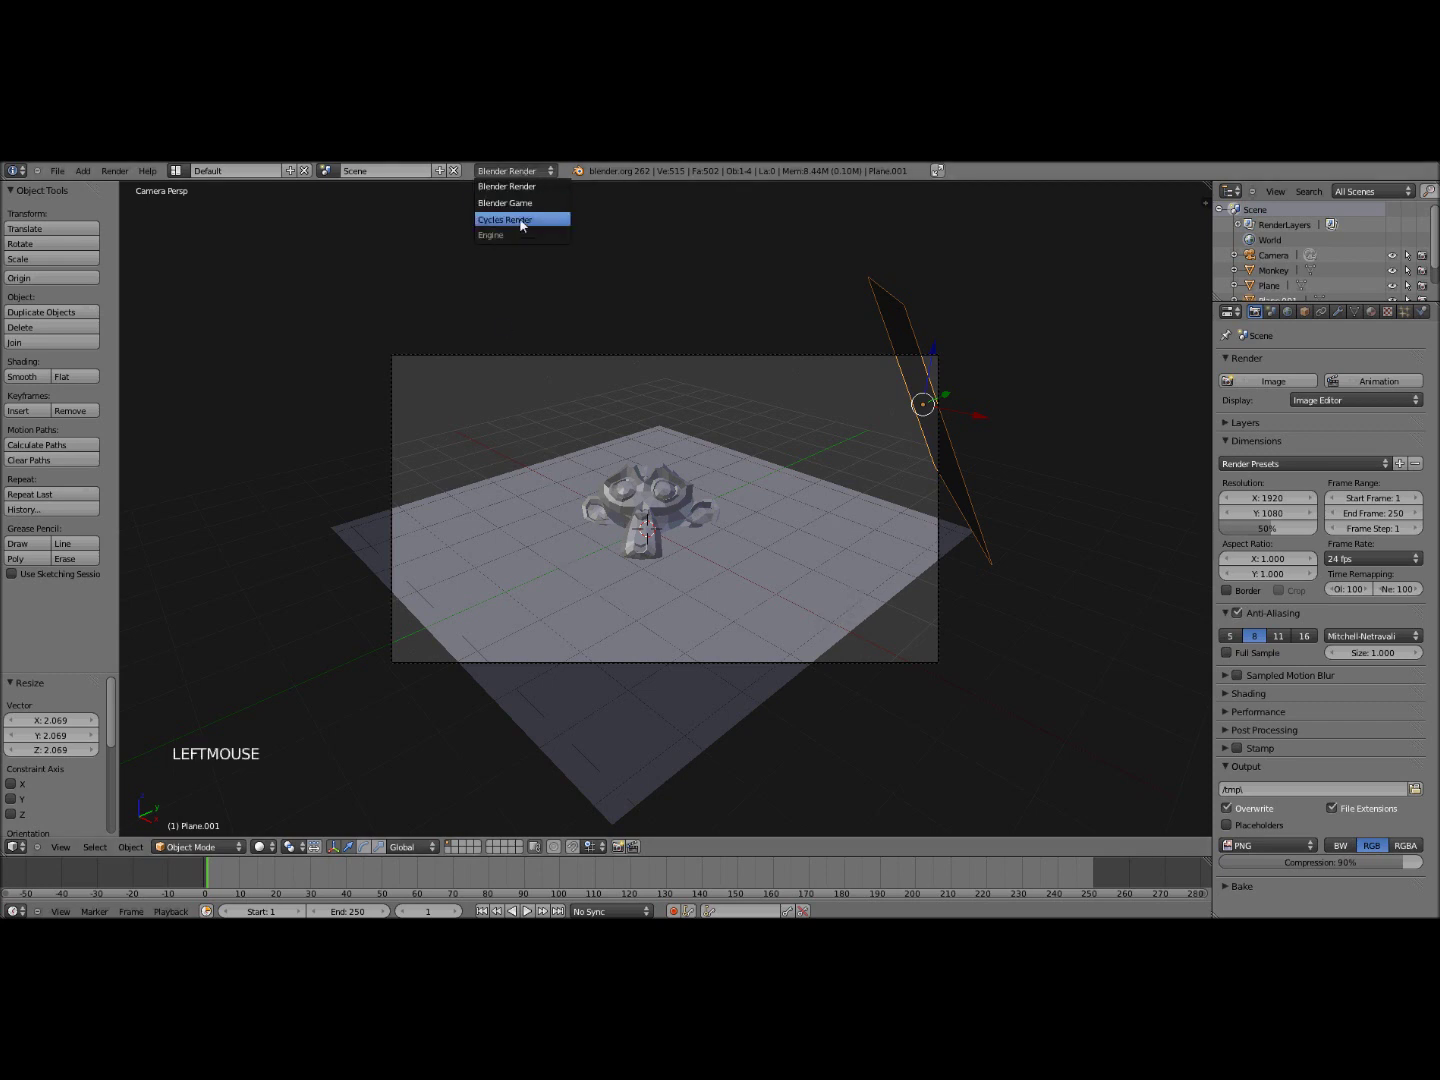
pyautogui.click(520, 221)
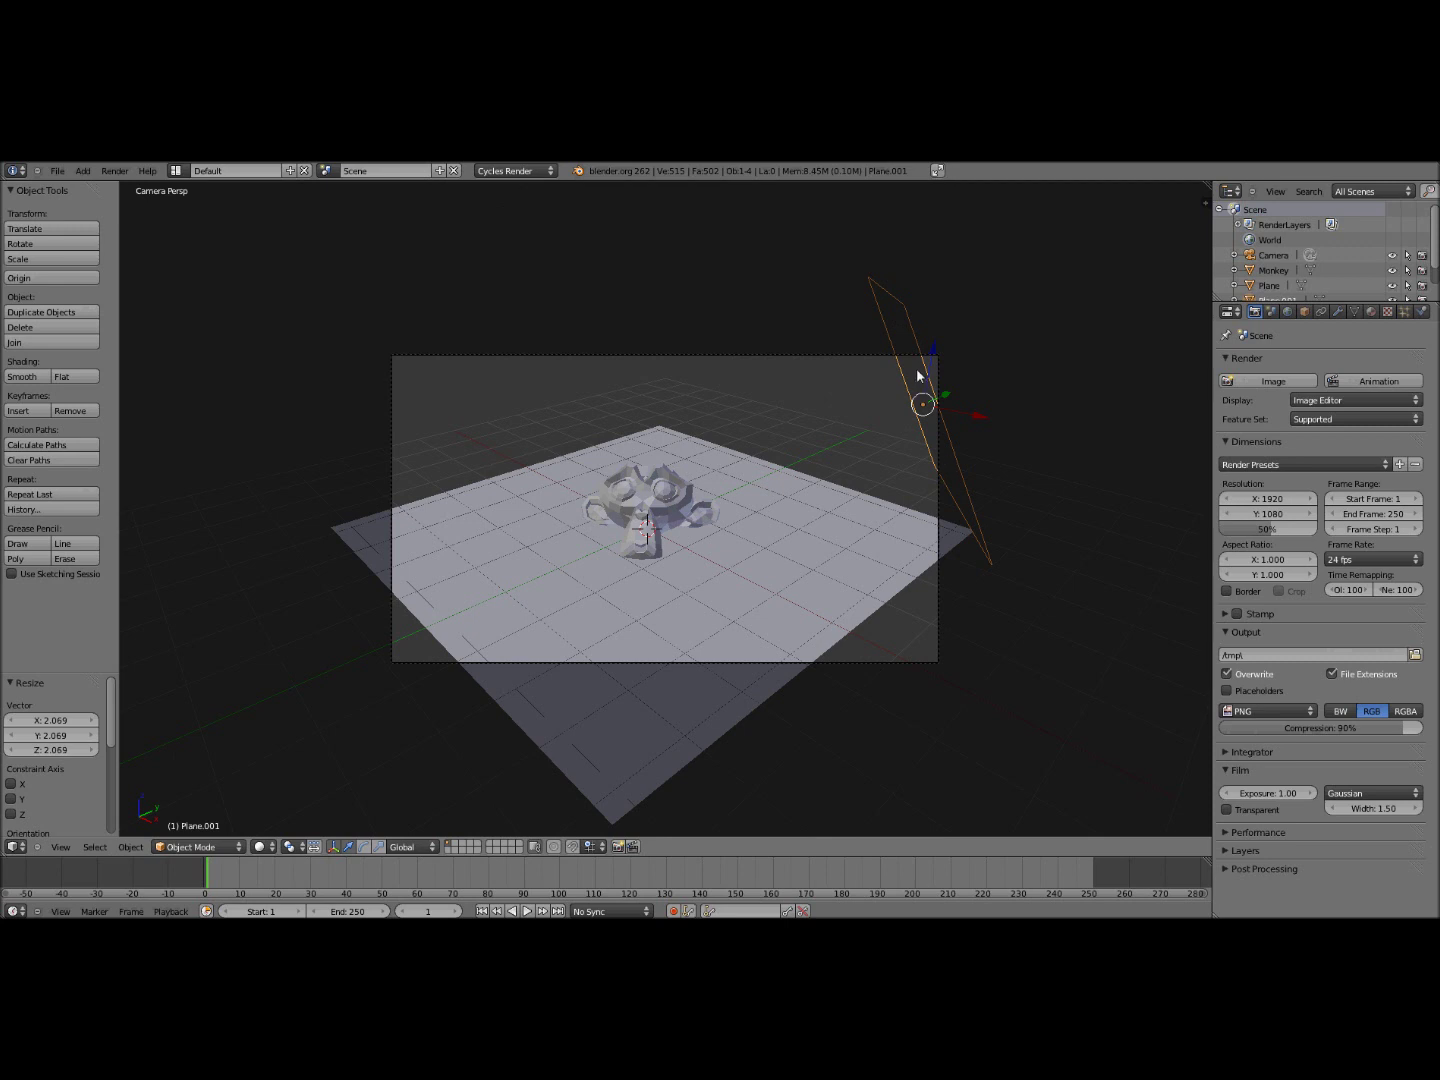
pyautogui.click(1372, 311)
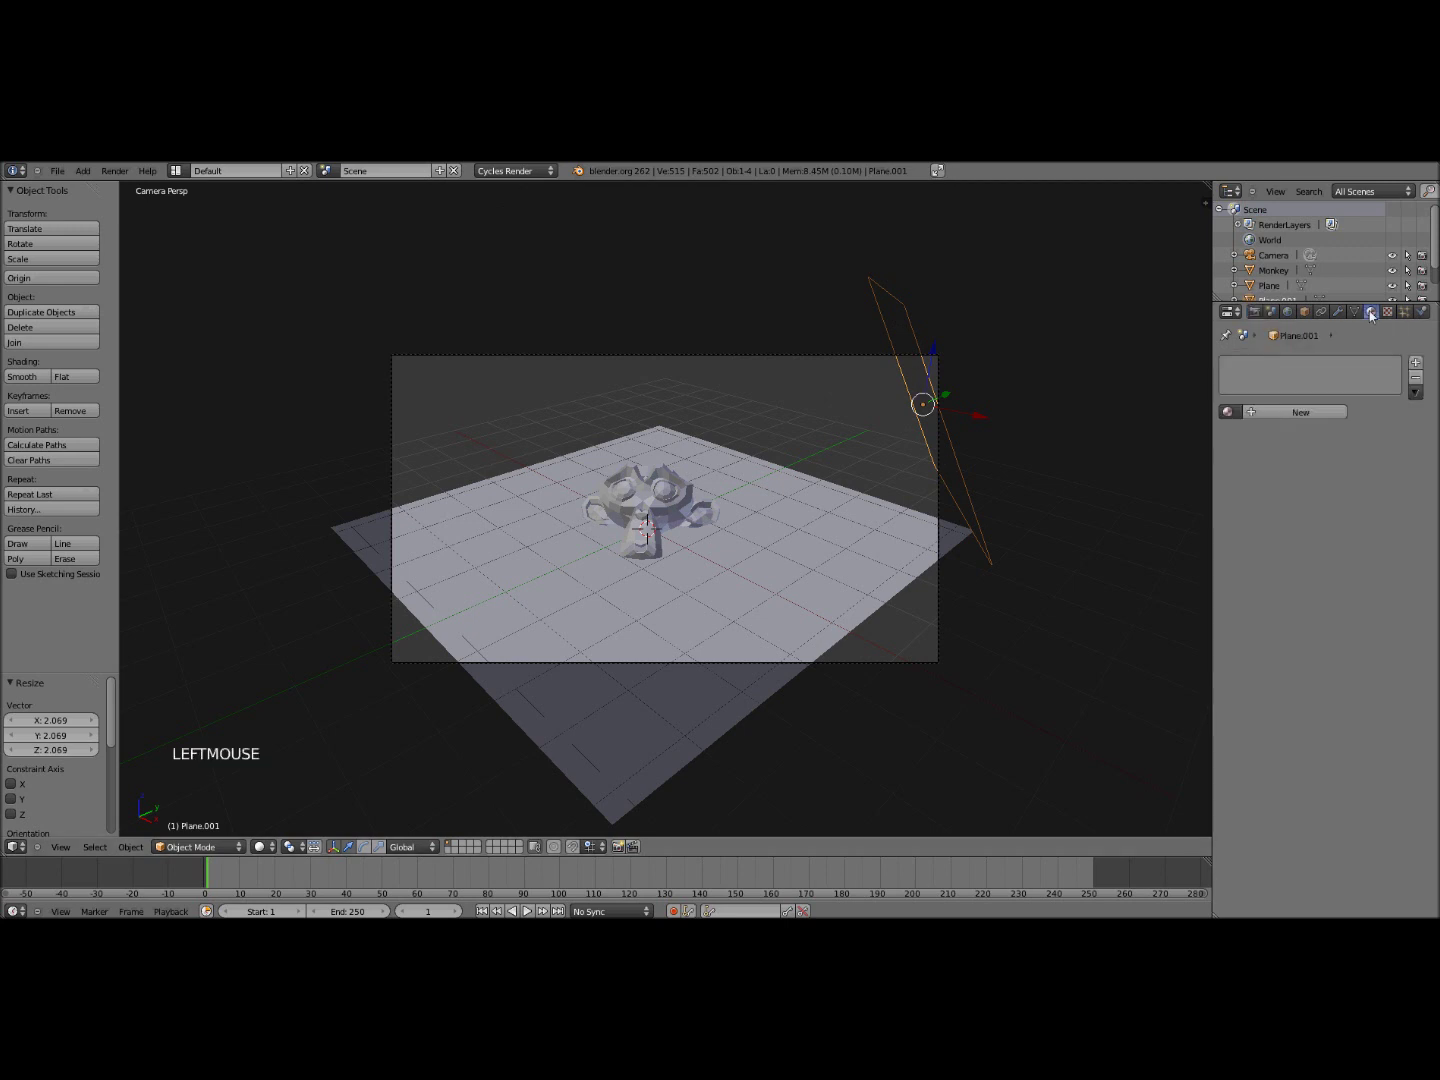
pyautogui.click(1305, 410)
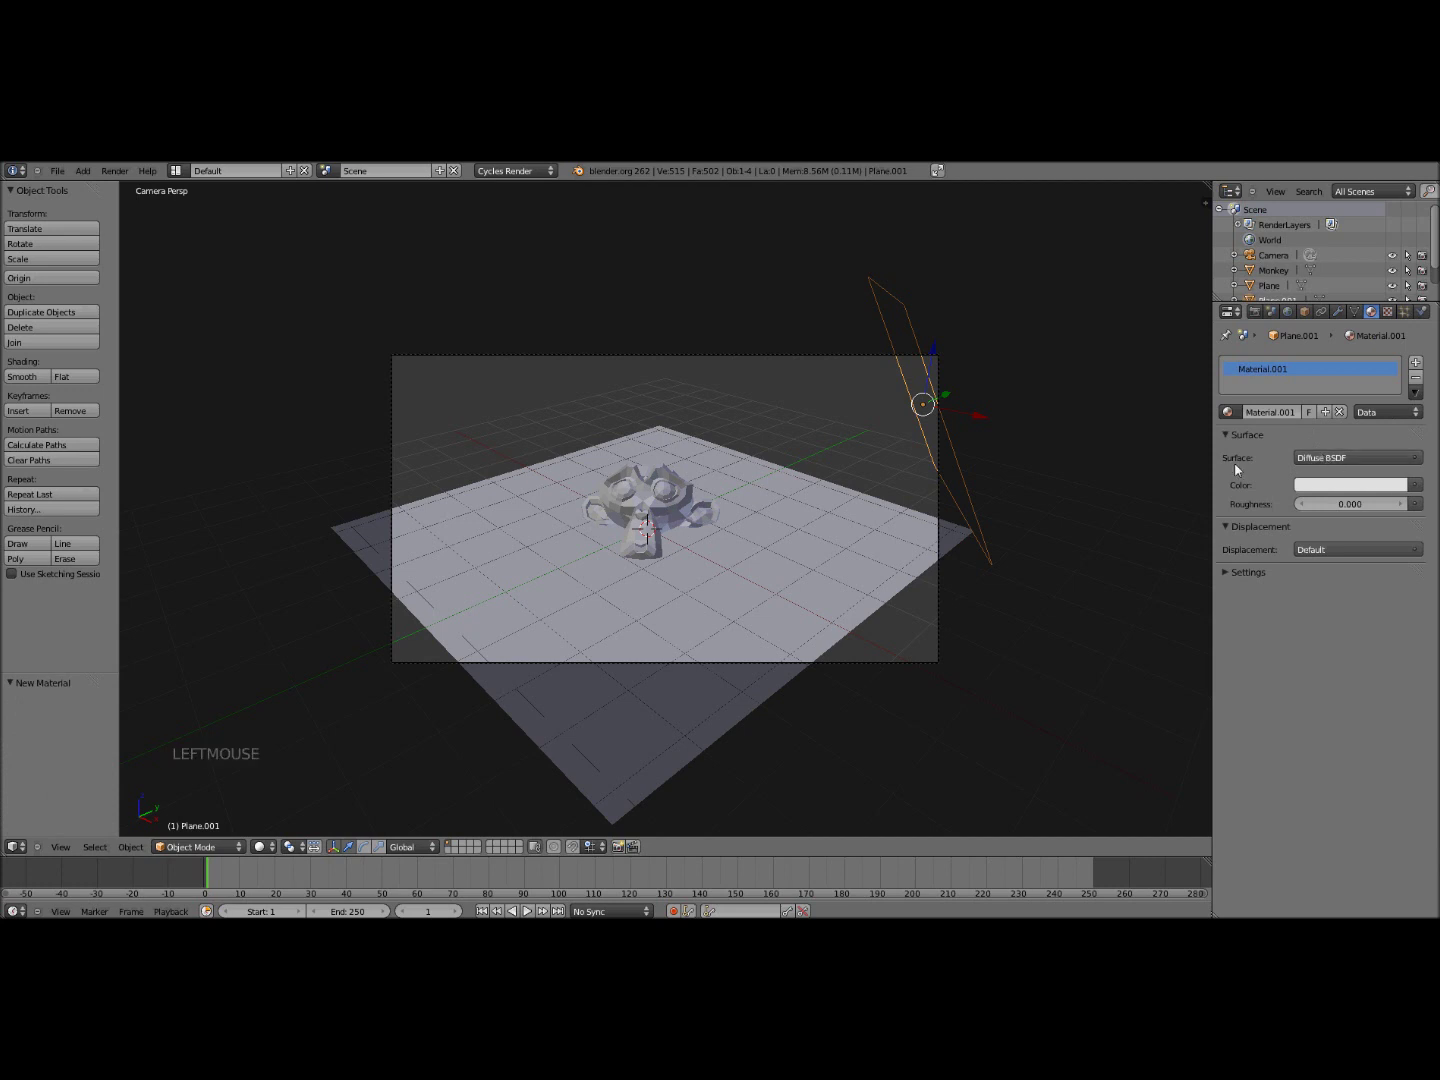
pyautogui.click(1341, 460)
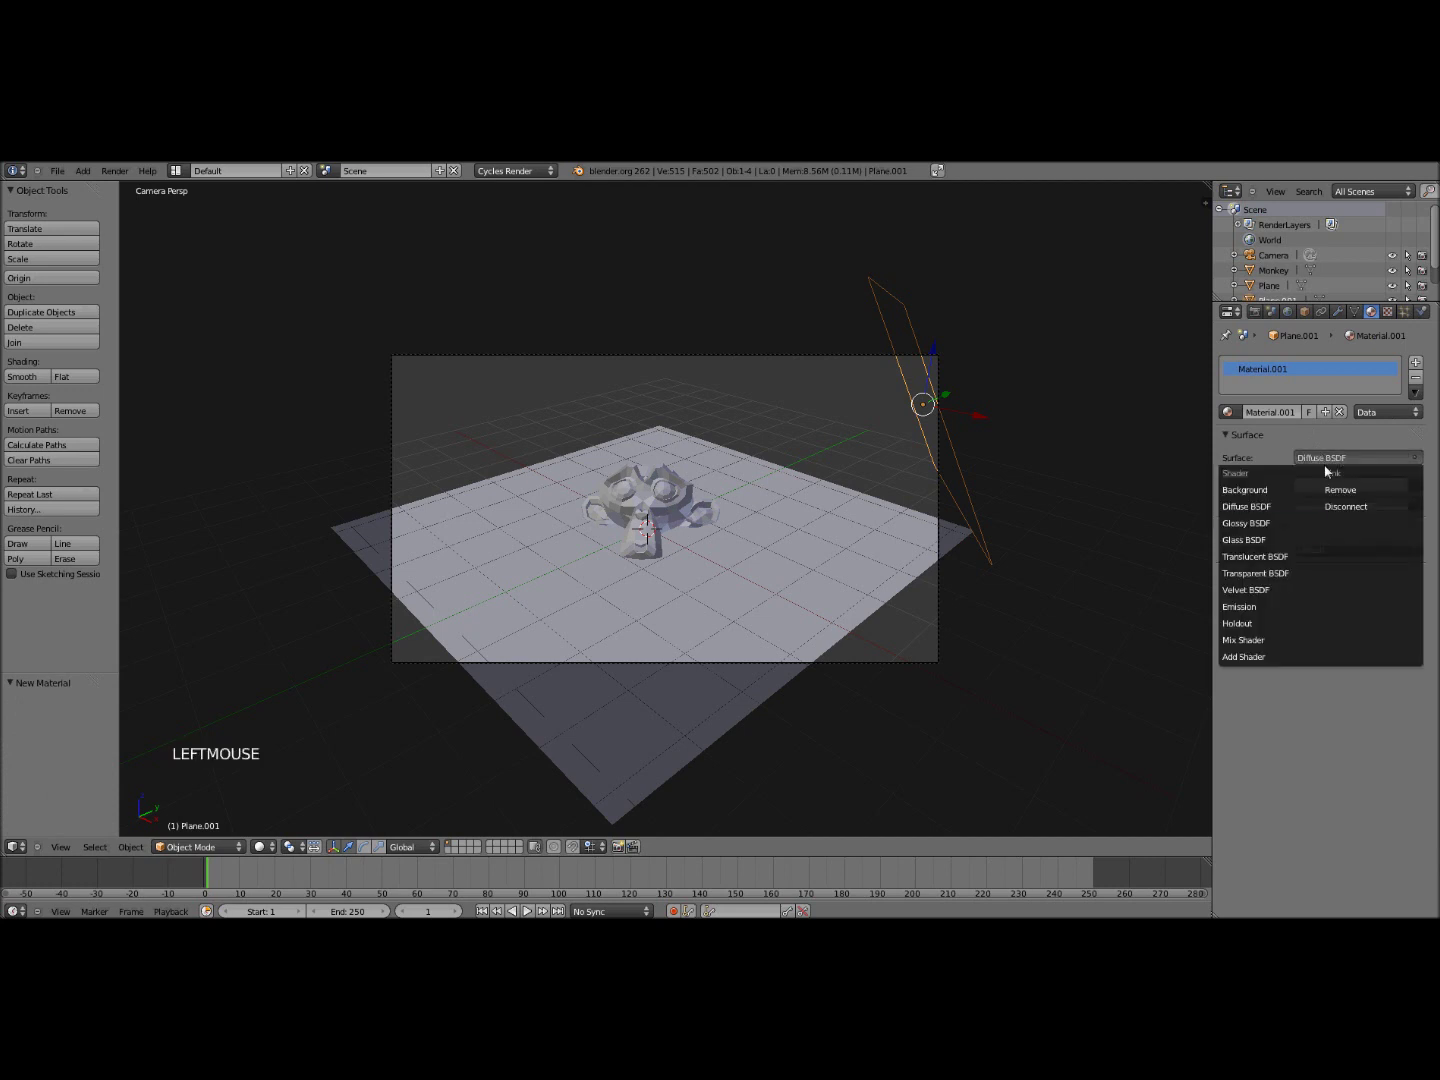
pyautogui.click(1242, 607)
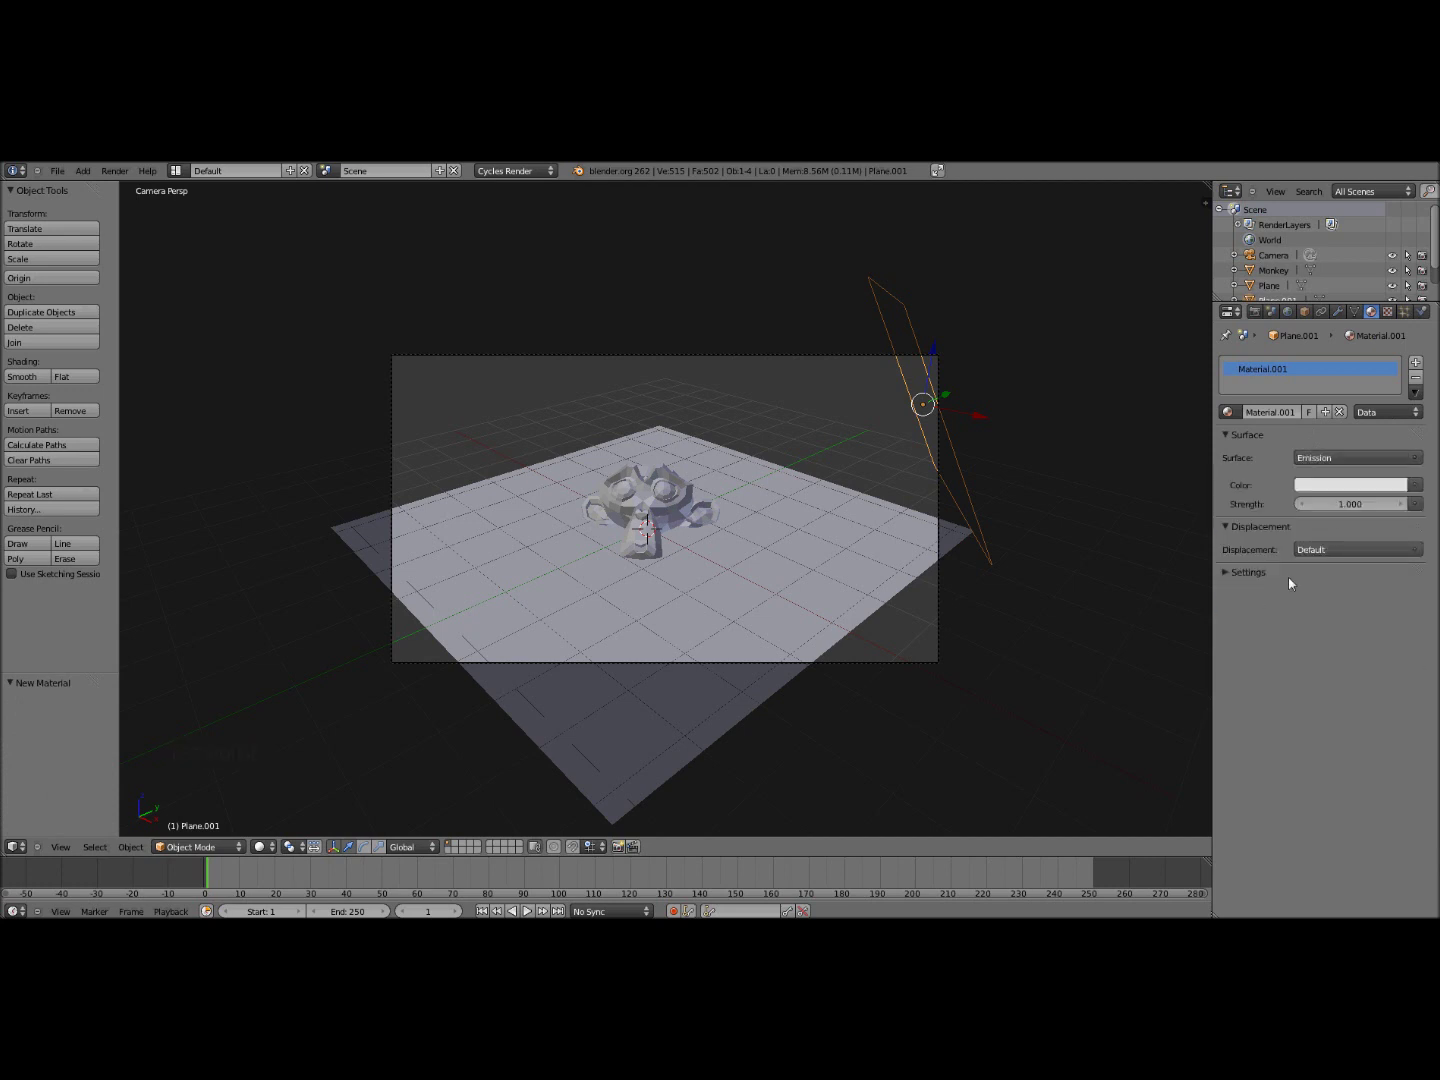
pyautogui.click(1350, 506)
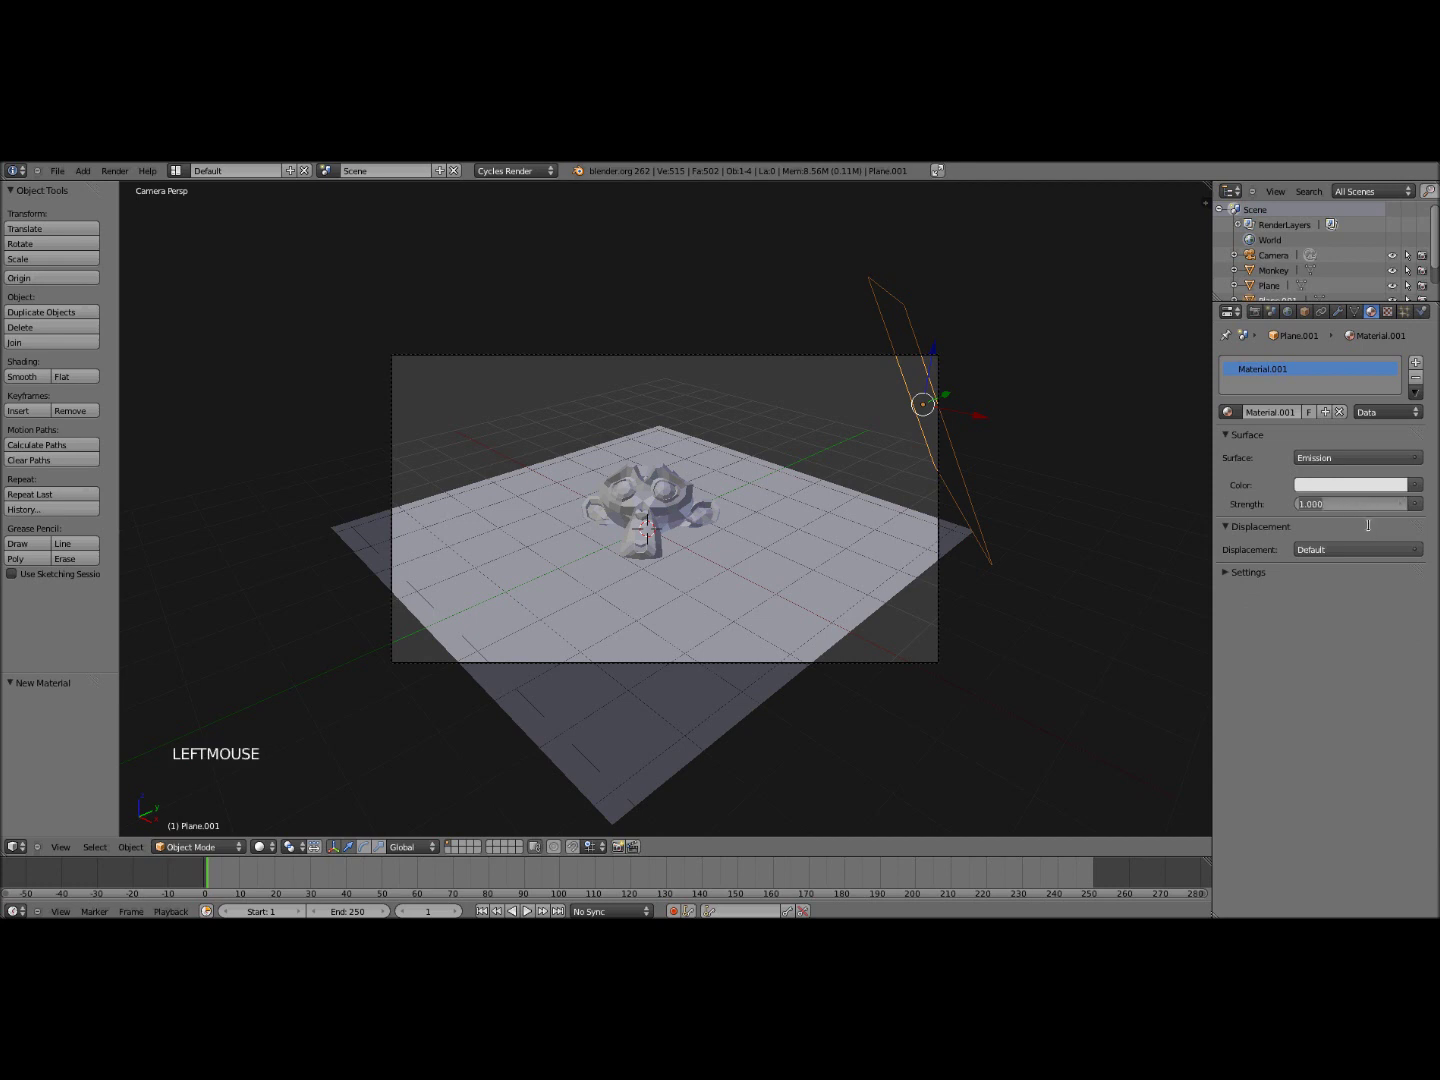
pyautogui.write('3')
pyautogui.press('Return')
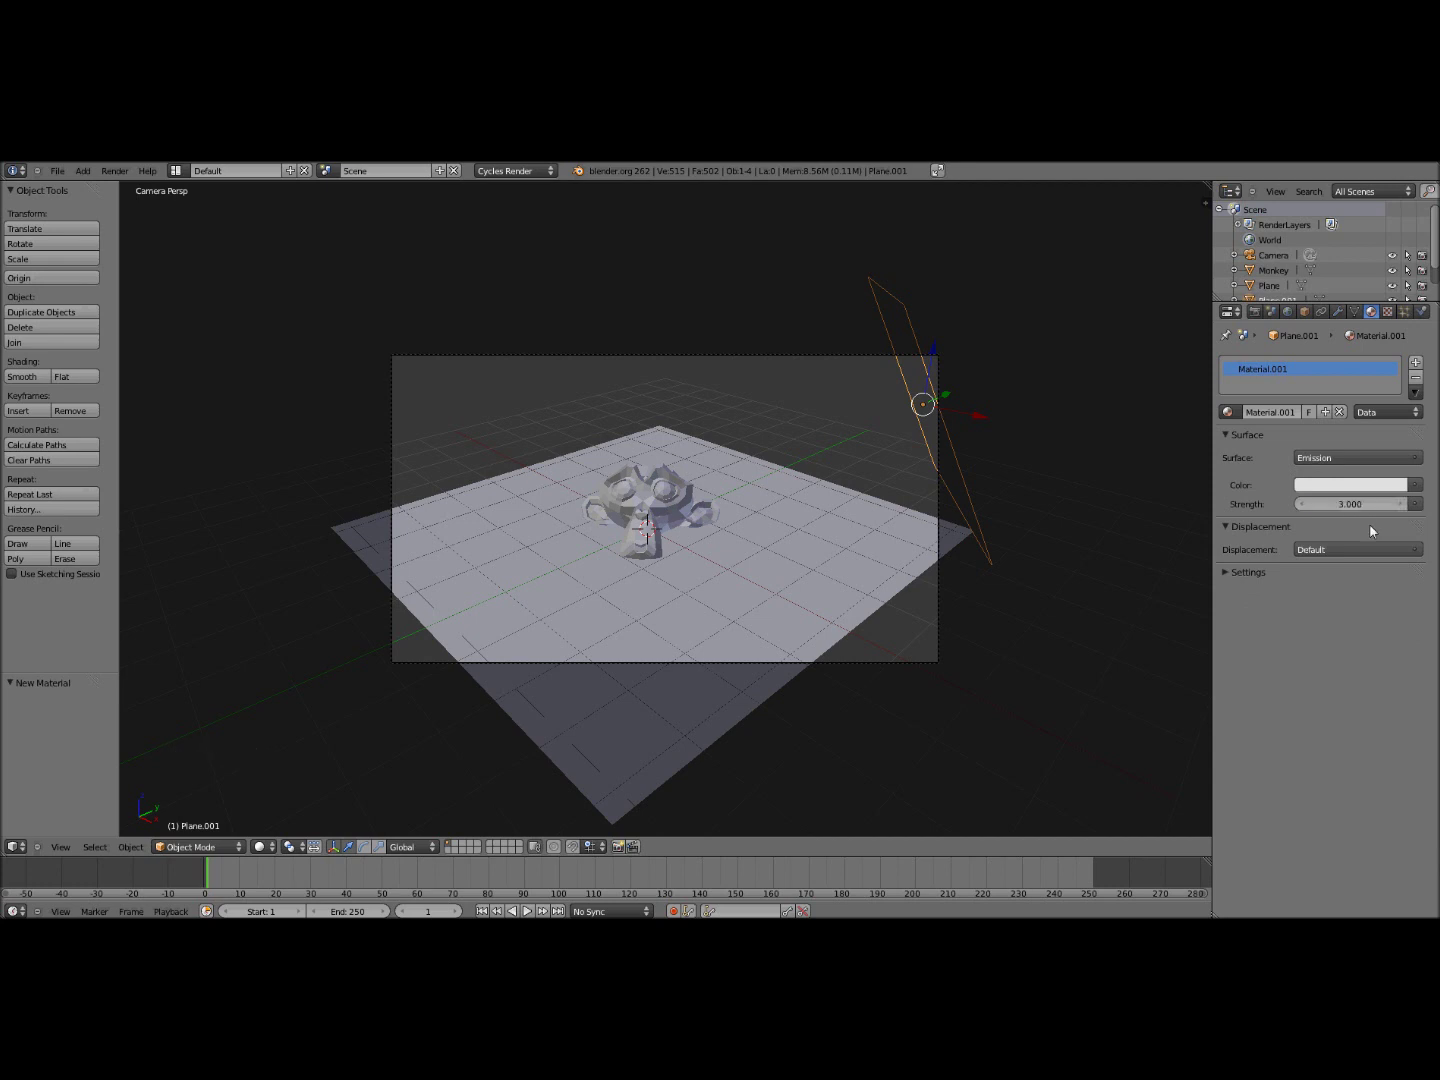
# Give the floor Plane a new material with its colour darkened to about 0.061 grey
pyautogui.rightClick(863, 560)
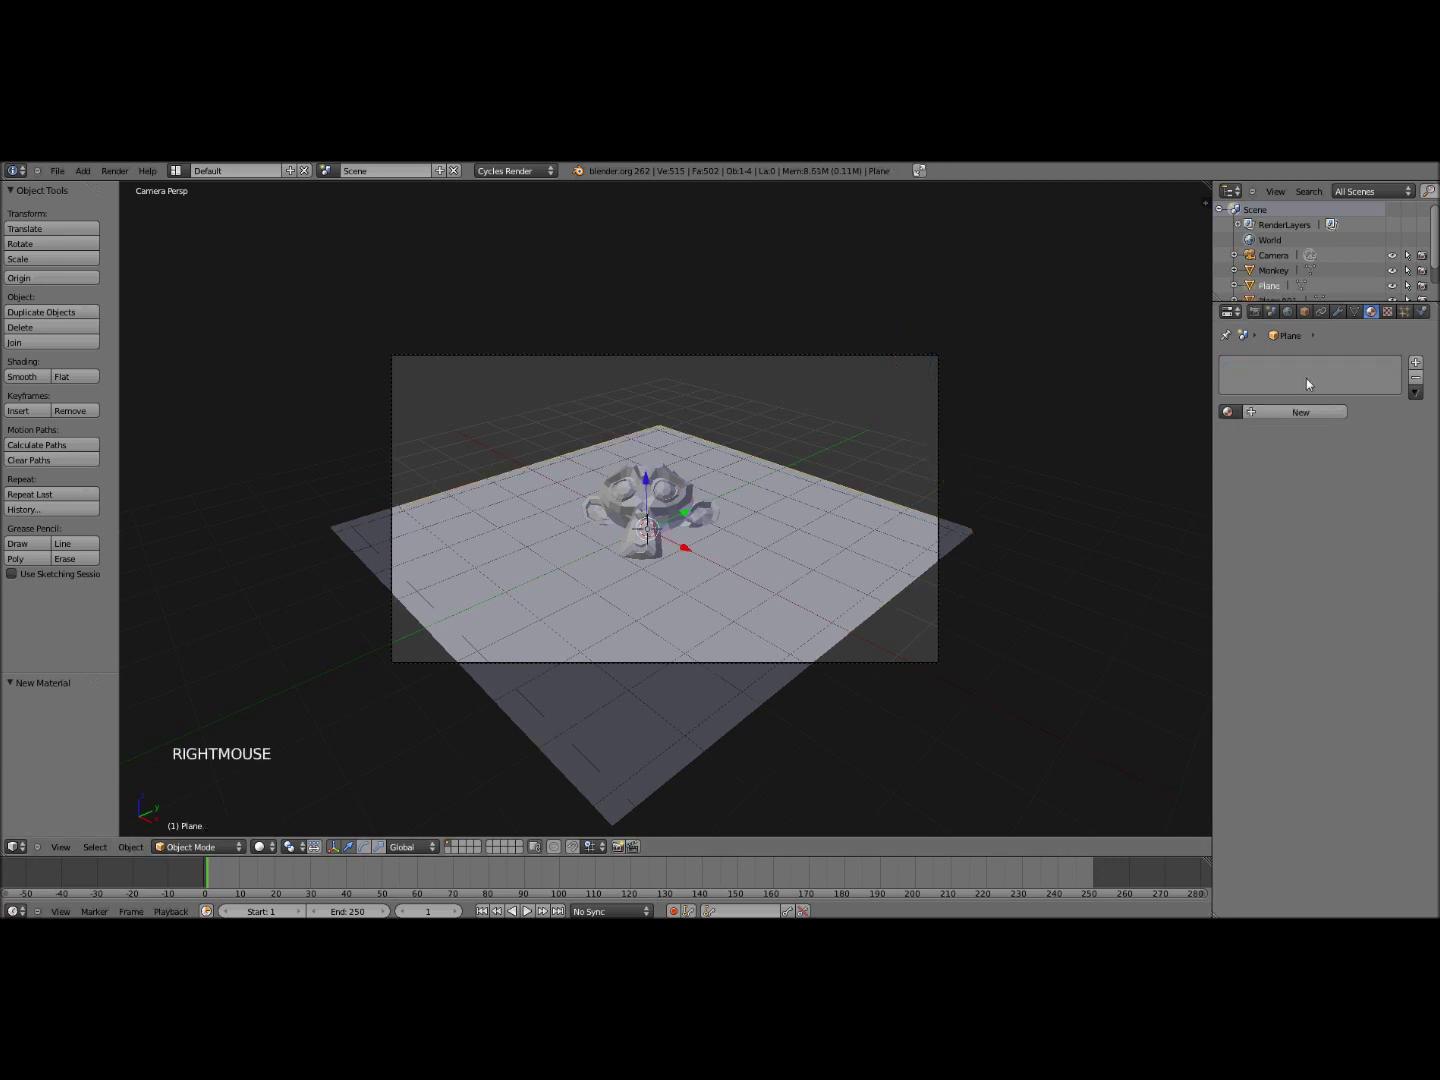
pyautogui.click(1301, 412)
pyautogui.click(1320, 487)
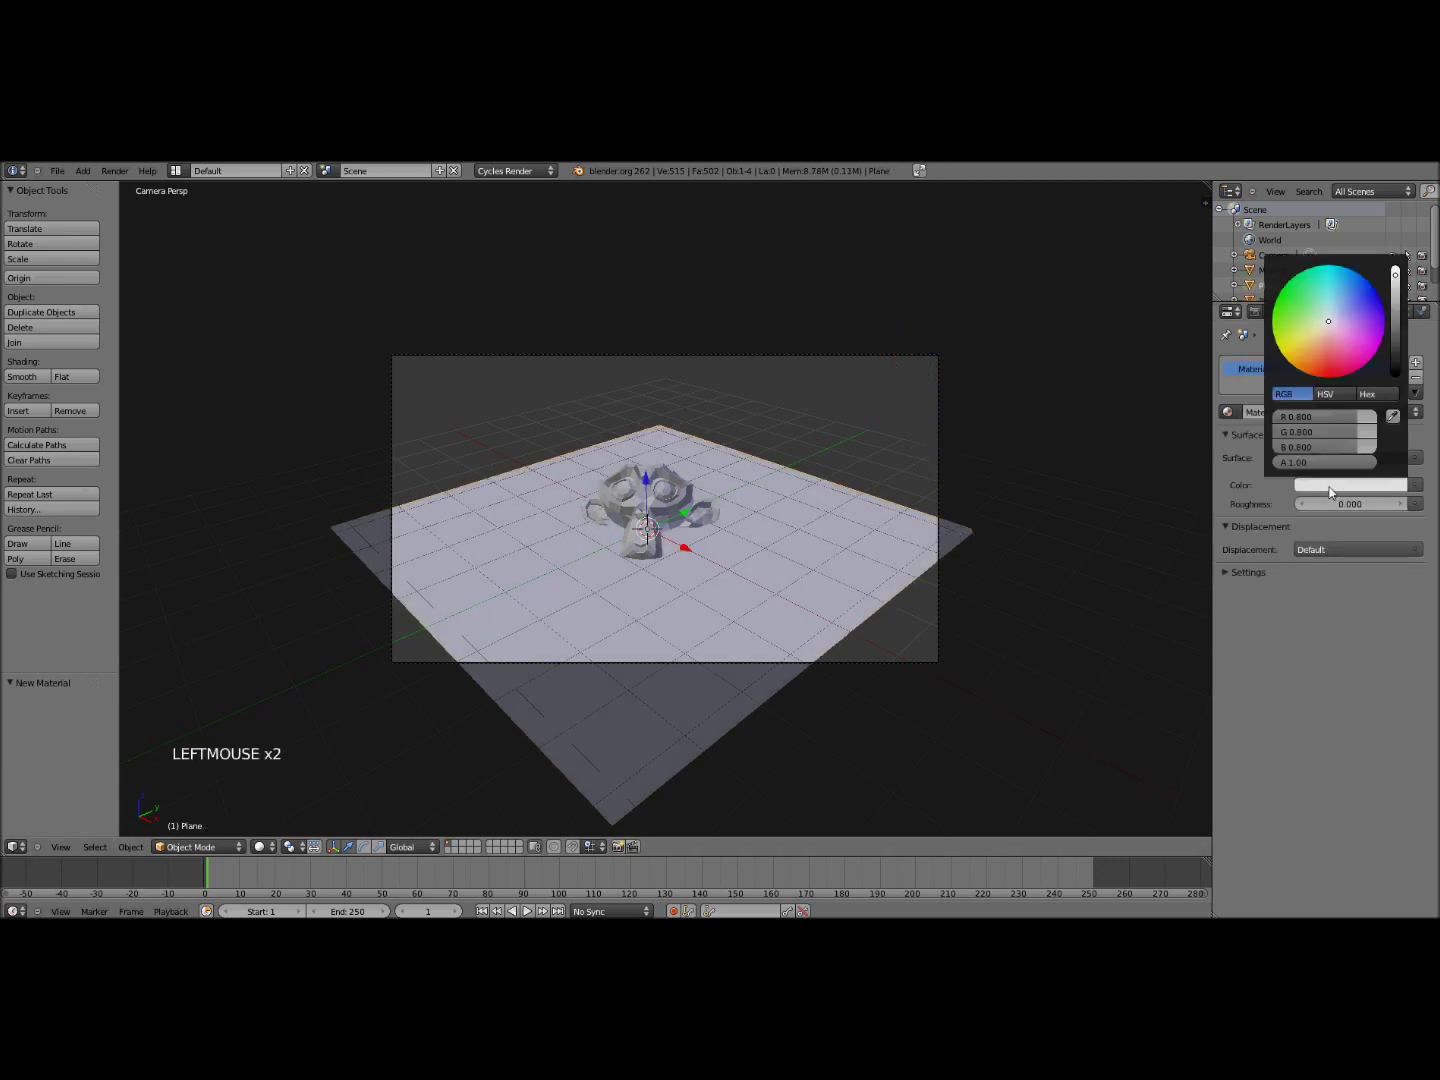
pyautogui.click(1393, 348)
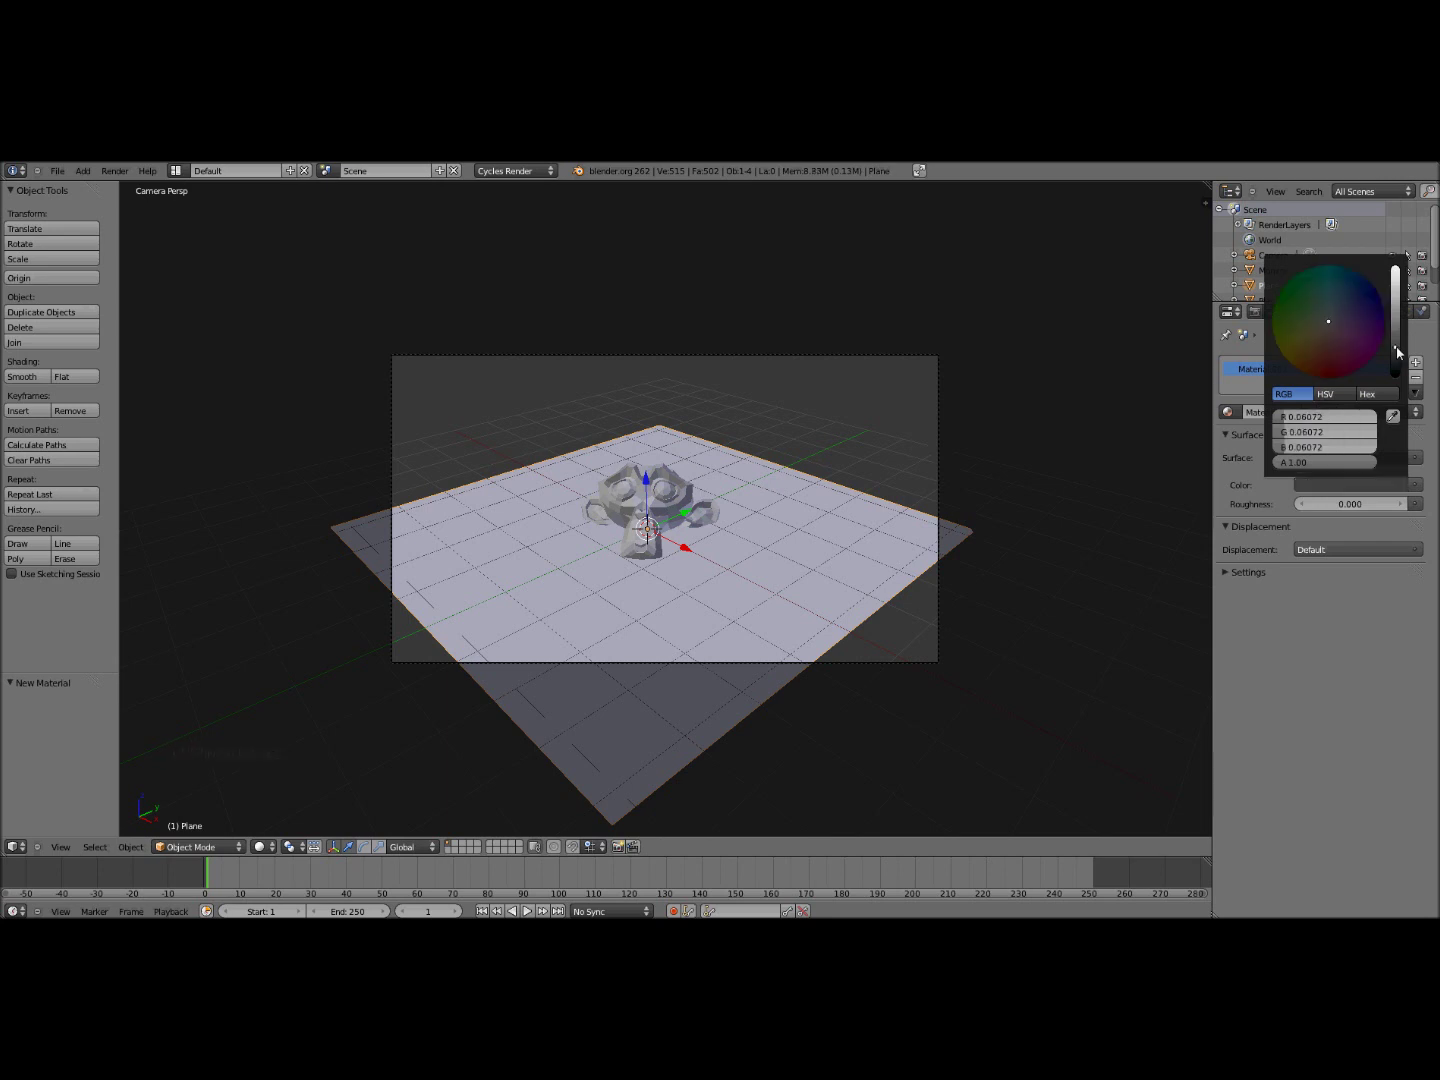
pyautogui.rightClick(681, 500)
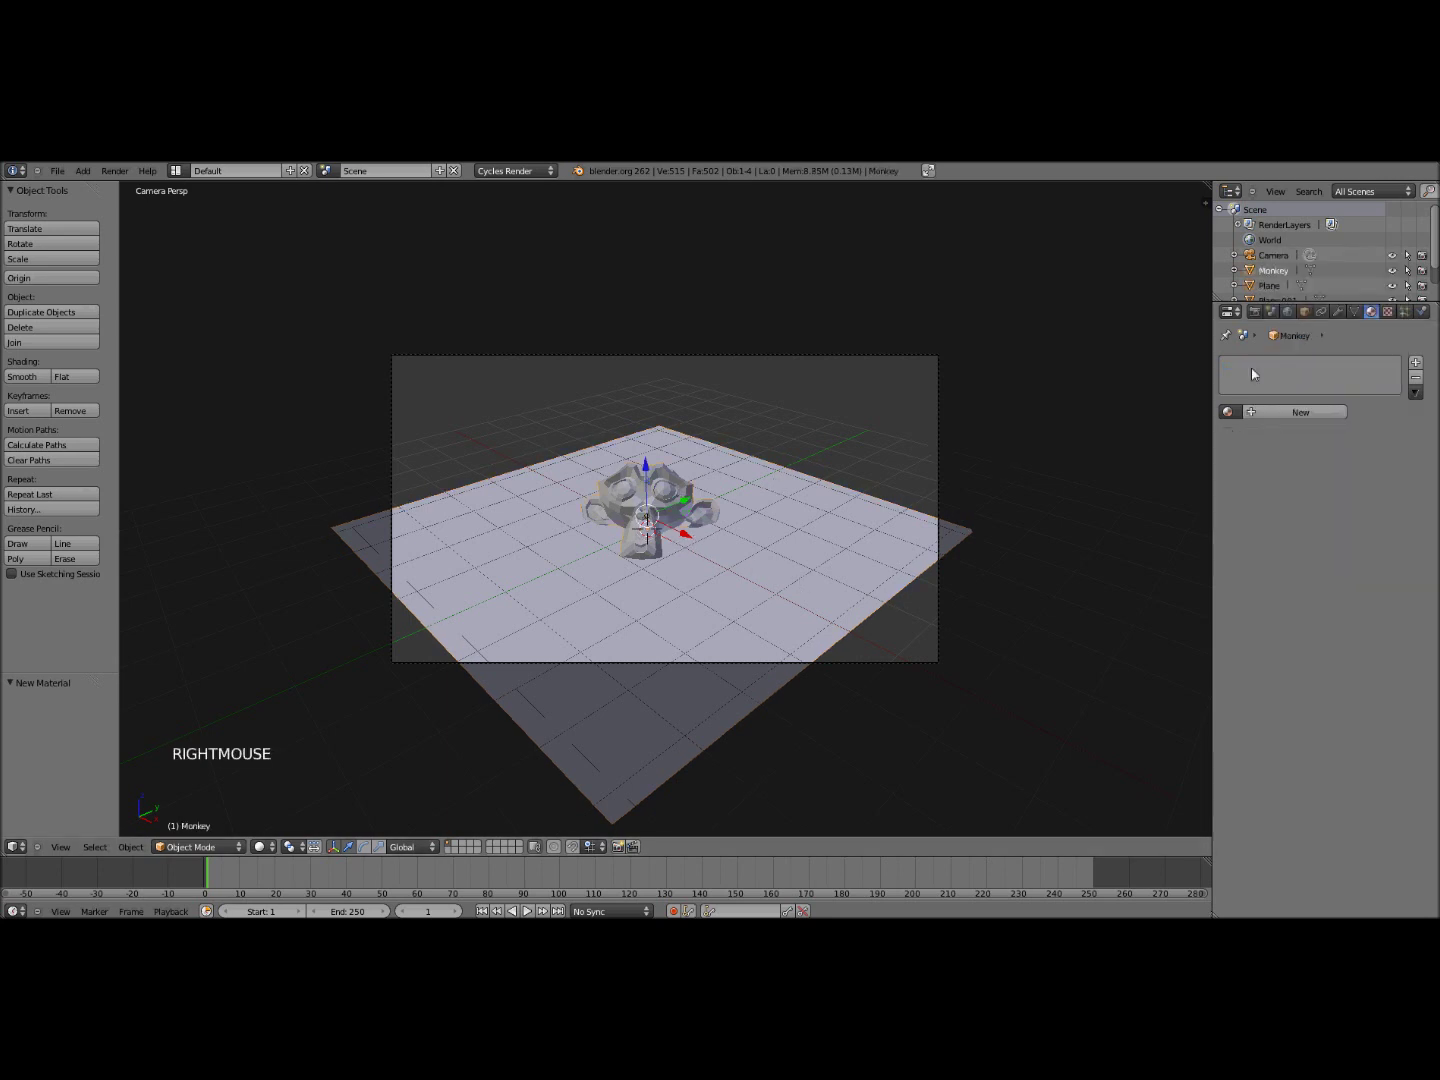
# Give Suzanne a new Glossy BSDF material in dark copper-orange with roughness about 0.252
pyautogui.click(1283, 412)
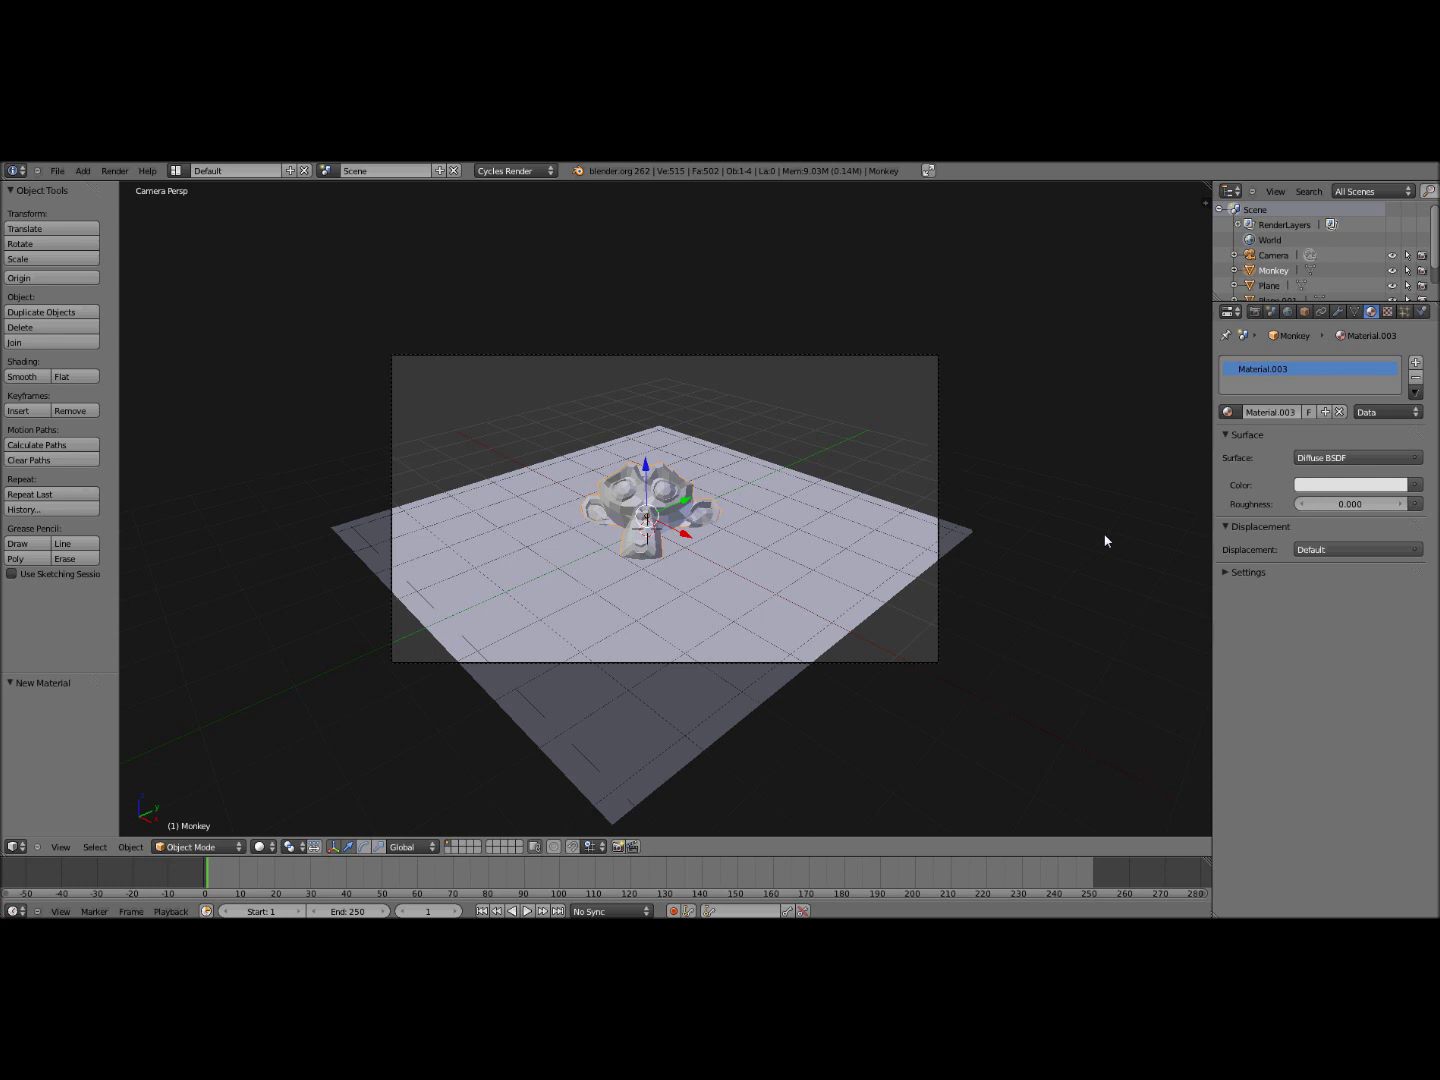
pyautogui.click(1346, 460)
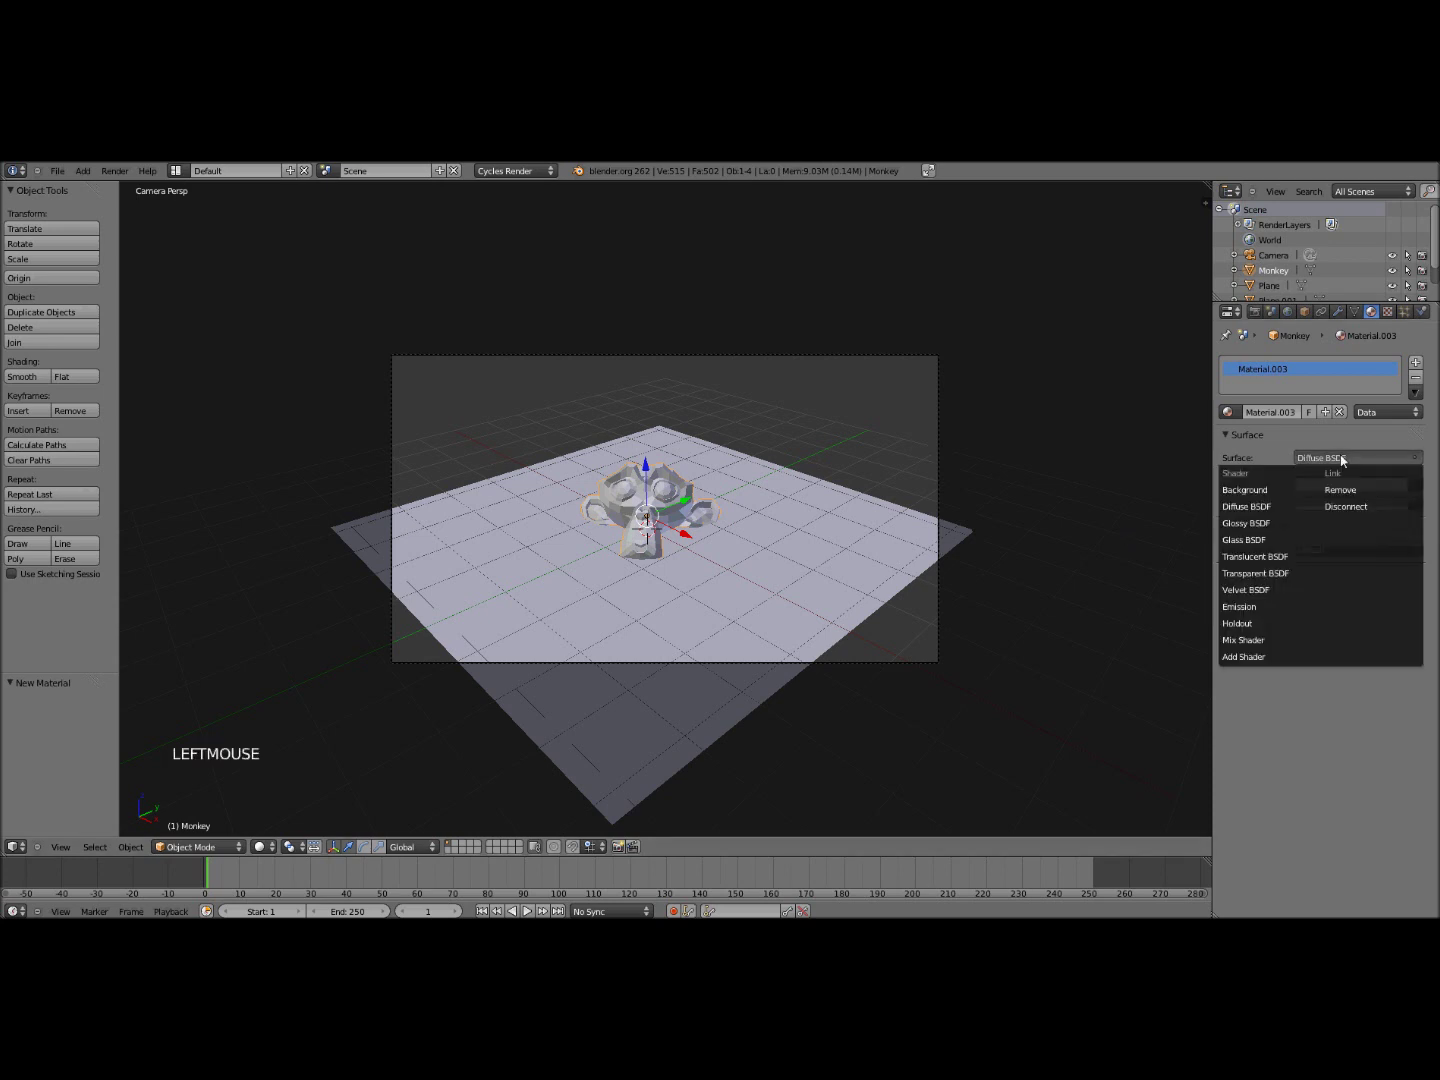
pyautogui.click(1269, 524)
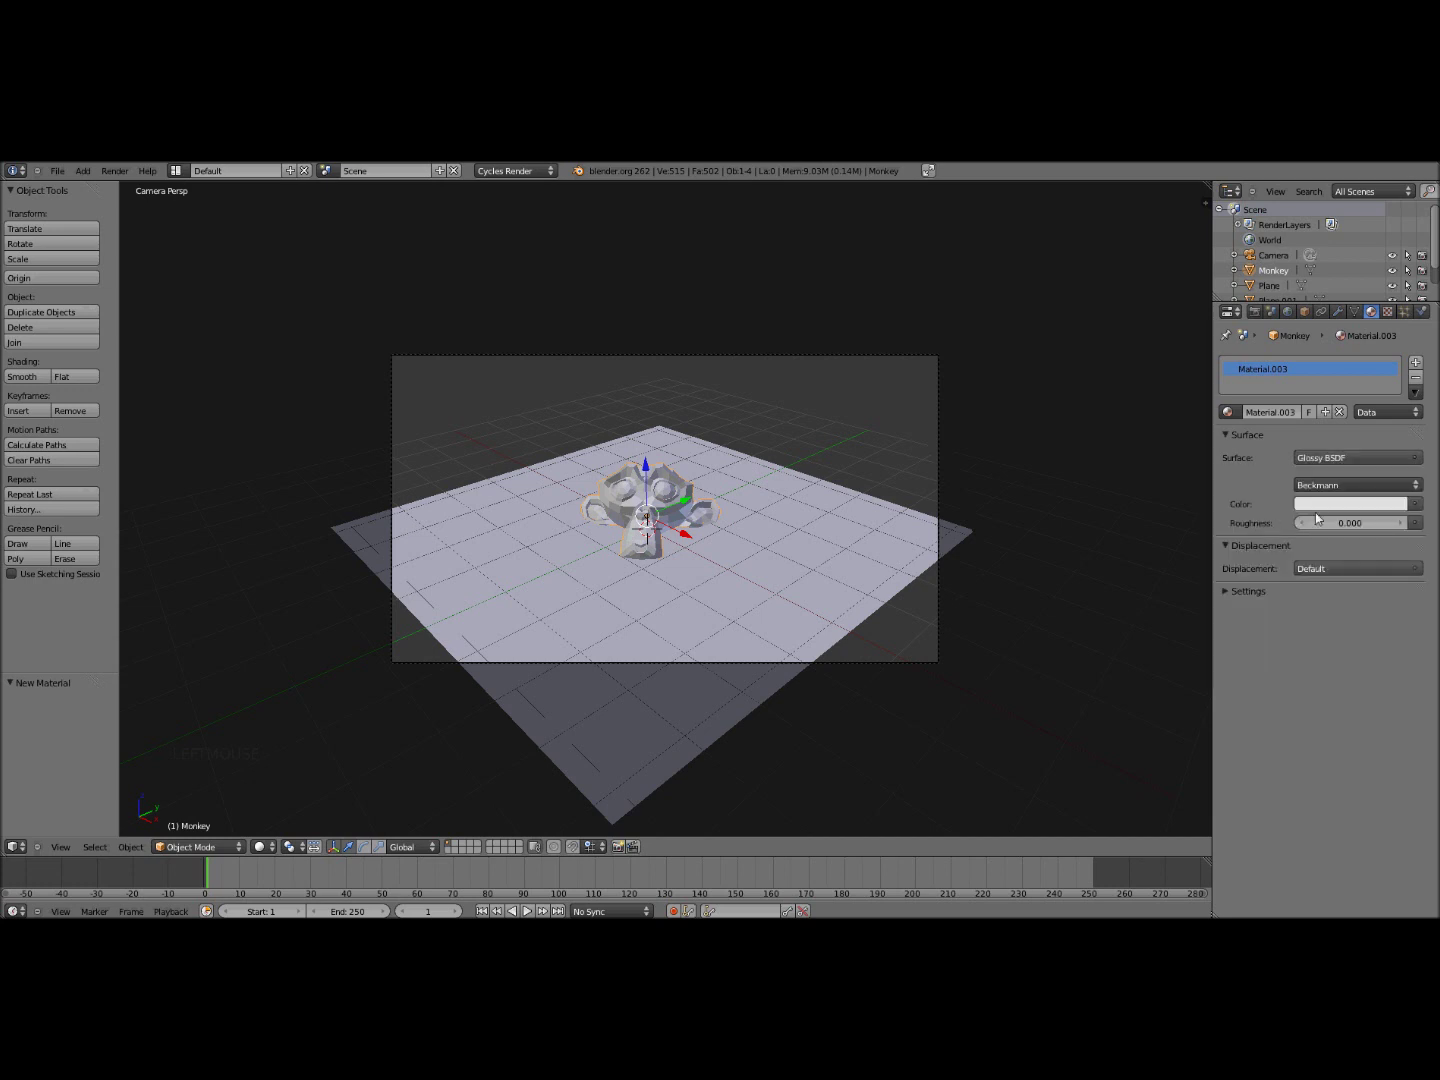
pyautogui.click(1322, 504)
pyautogui.moveTo(1313, 370); pyautogui.dragTo(1306, 387)
pyautogui.moveTo(1397, 367); pyautogui.dragTo(1397, 349)
pyautogui.moveTo(1309, 374); pyautogui.dragTo(1309, 387)
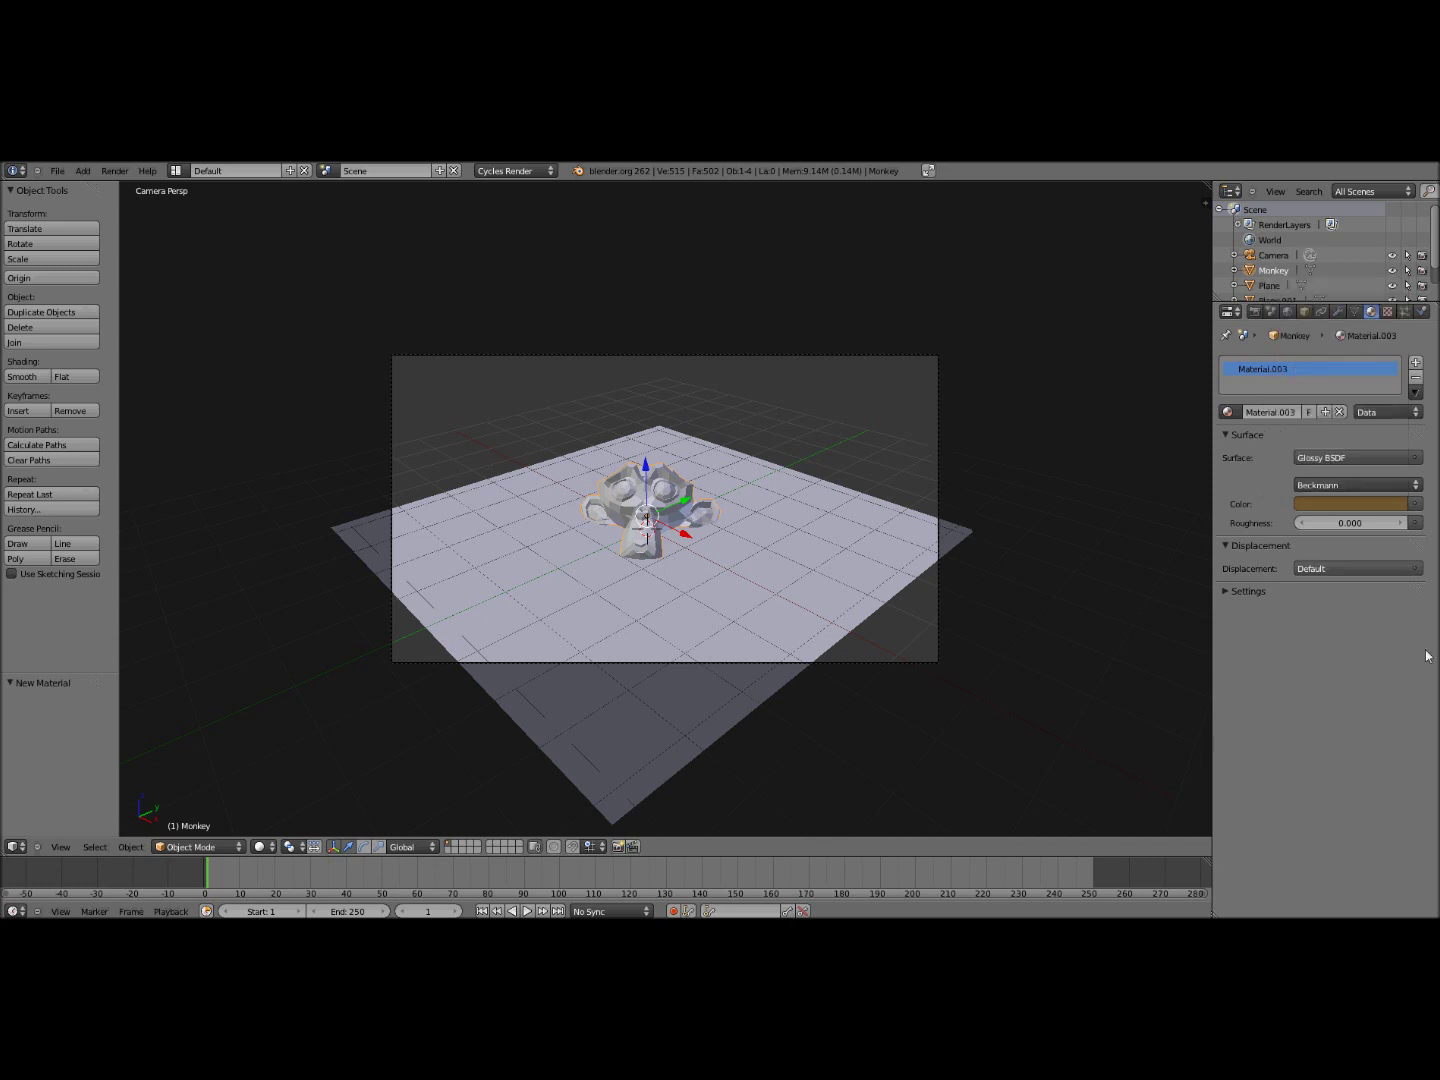
pyautogui.moveTo(1399, 524); pyautogui.dragTo(1434, 526)
# Add a Subdivision Surface modifier to the monkey (Catmull-Clark, view 2, render 3)
pyautogui.click(1338, 311)
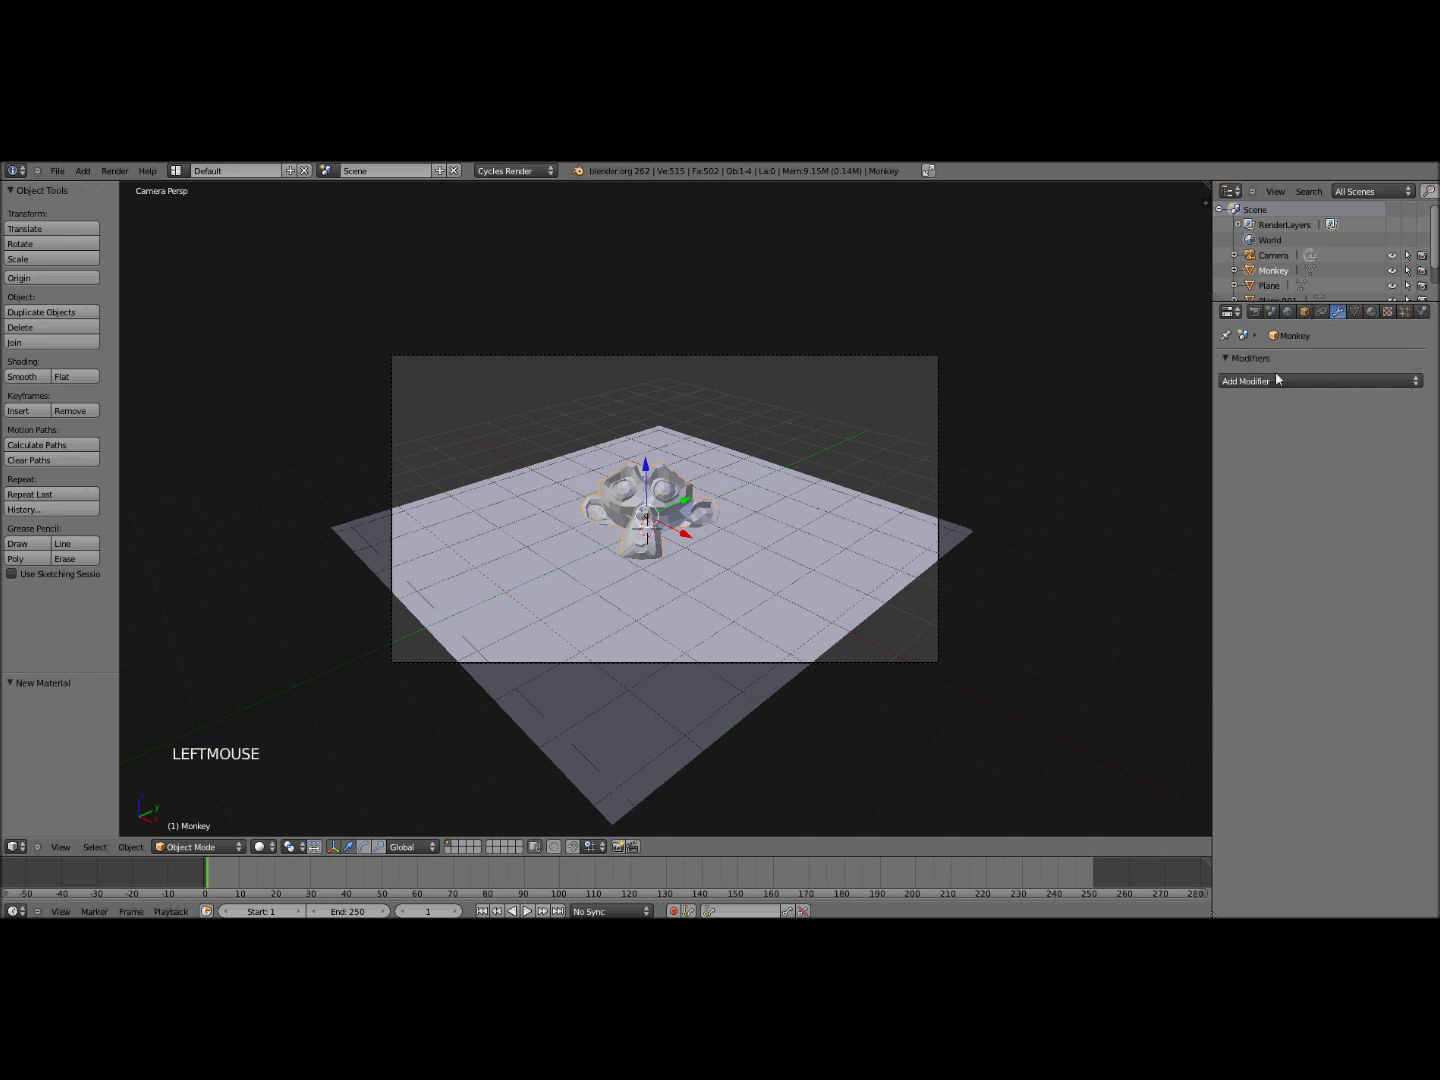
pyautogui.click(1277, 380)
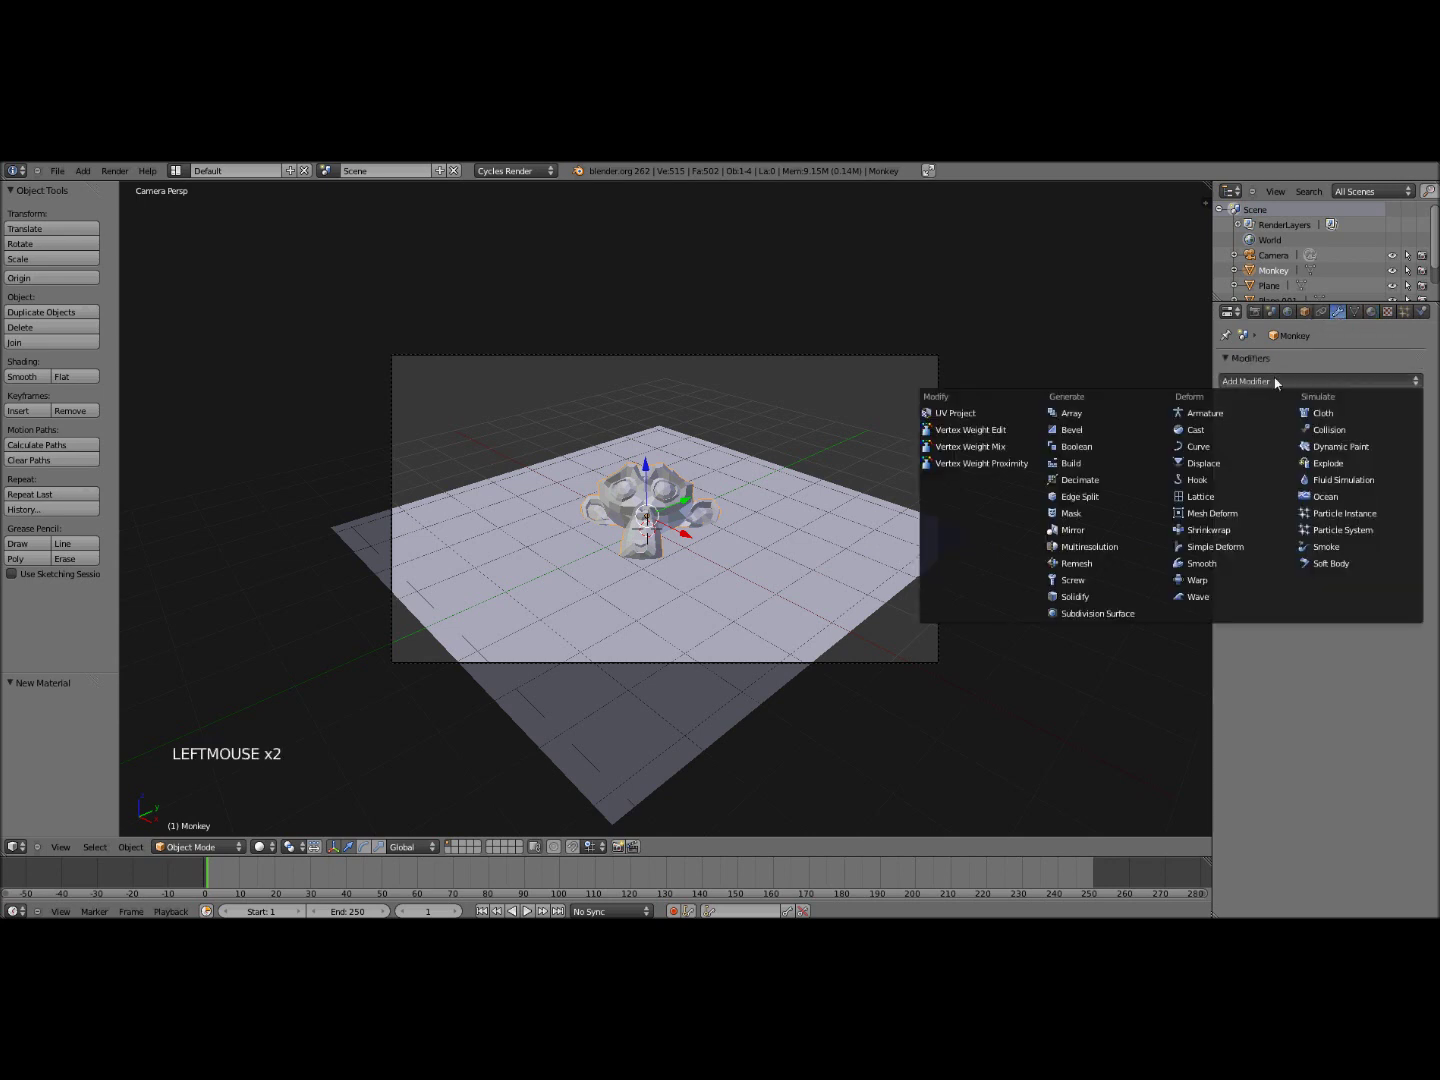
pyautogui.click(1140, 612)
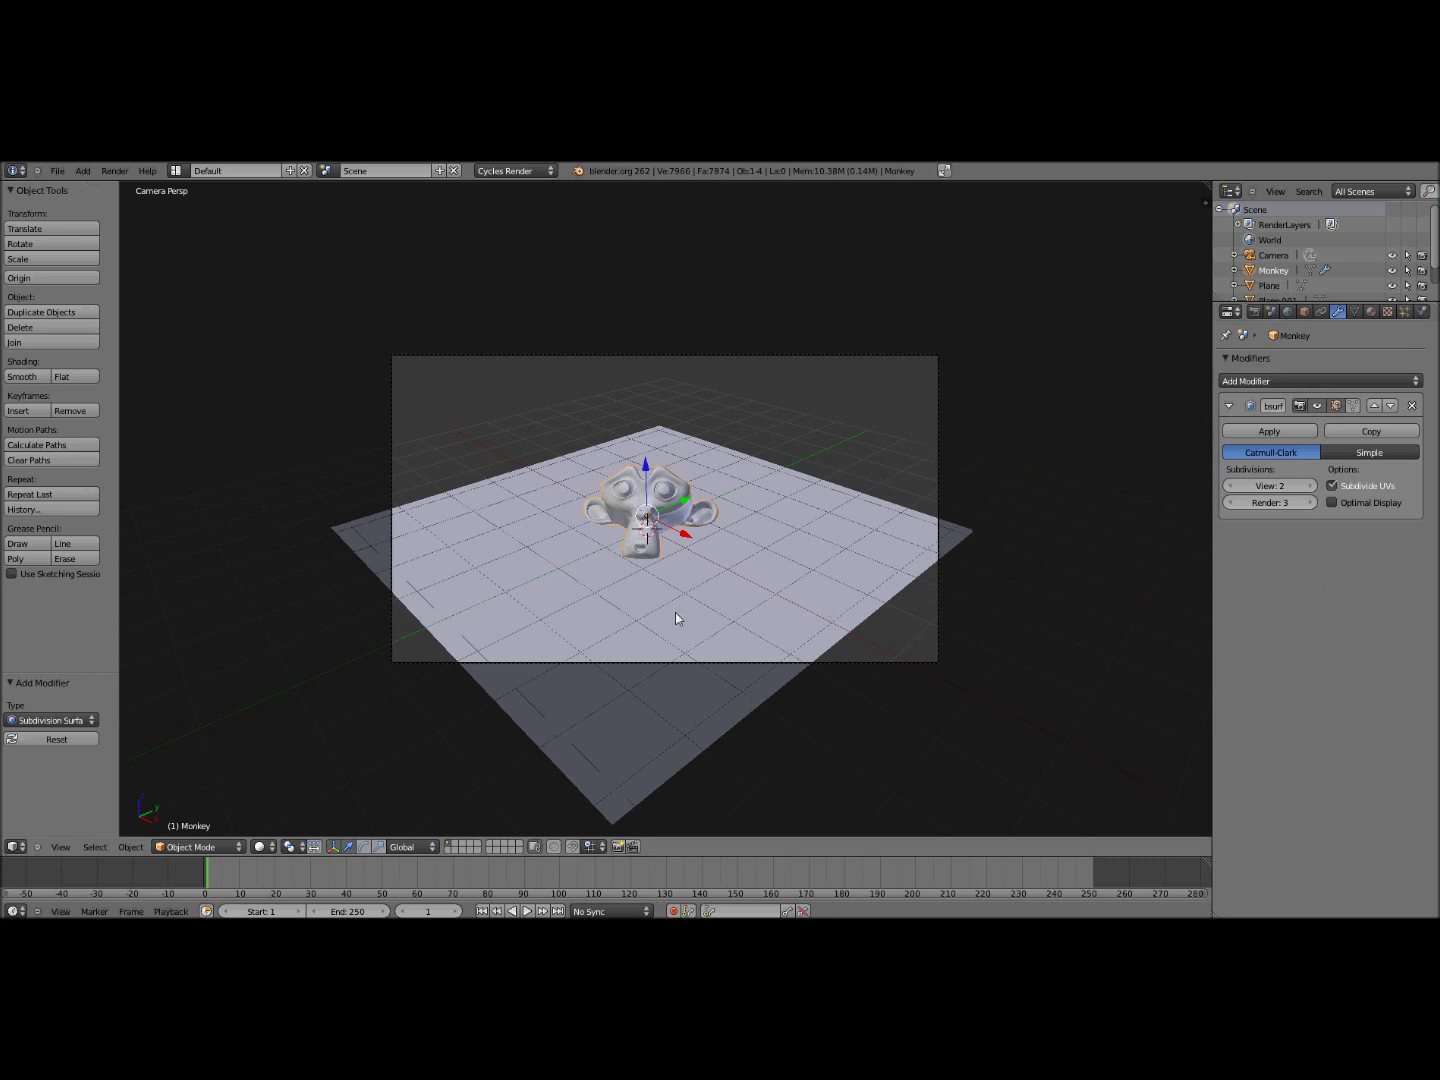
# In the Render properties, scroll down and expand the Integrator sampling panel
pyautogui.click(1256, 311)
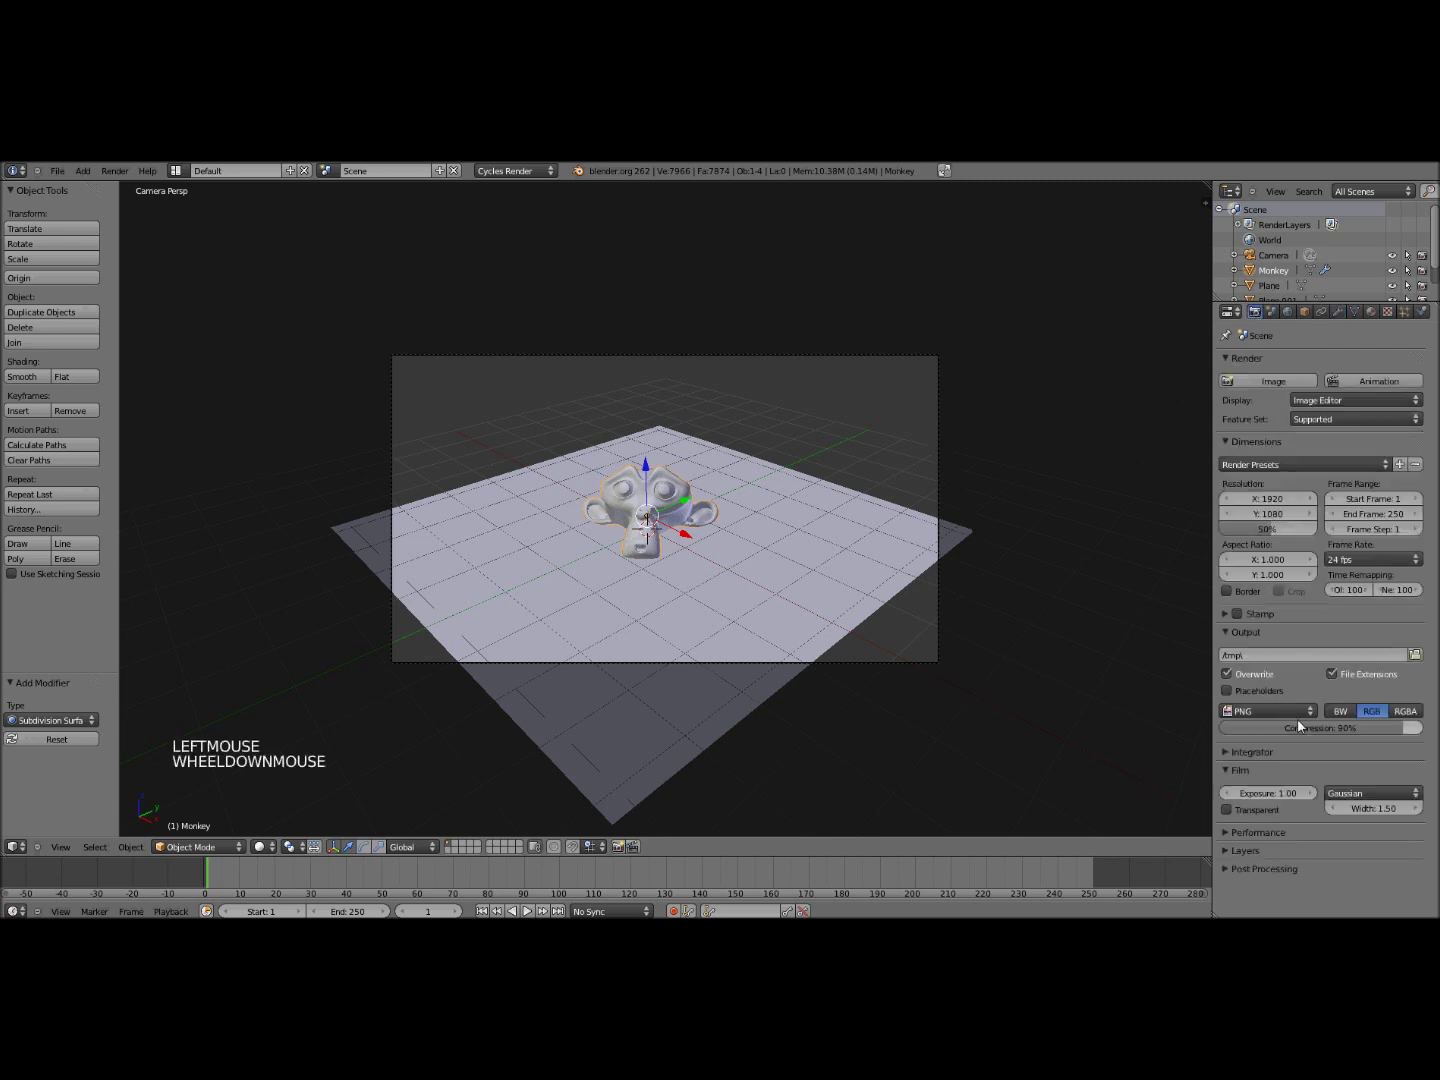
pyautogui.scroll(-4, 1270, 738)
pyautogui.click(1229, 753)
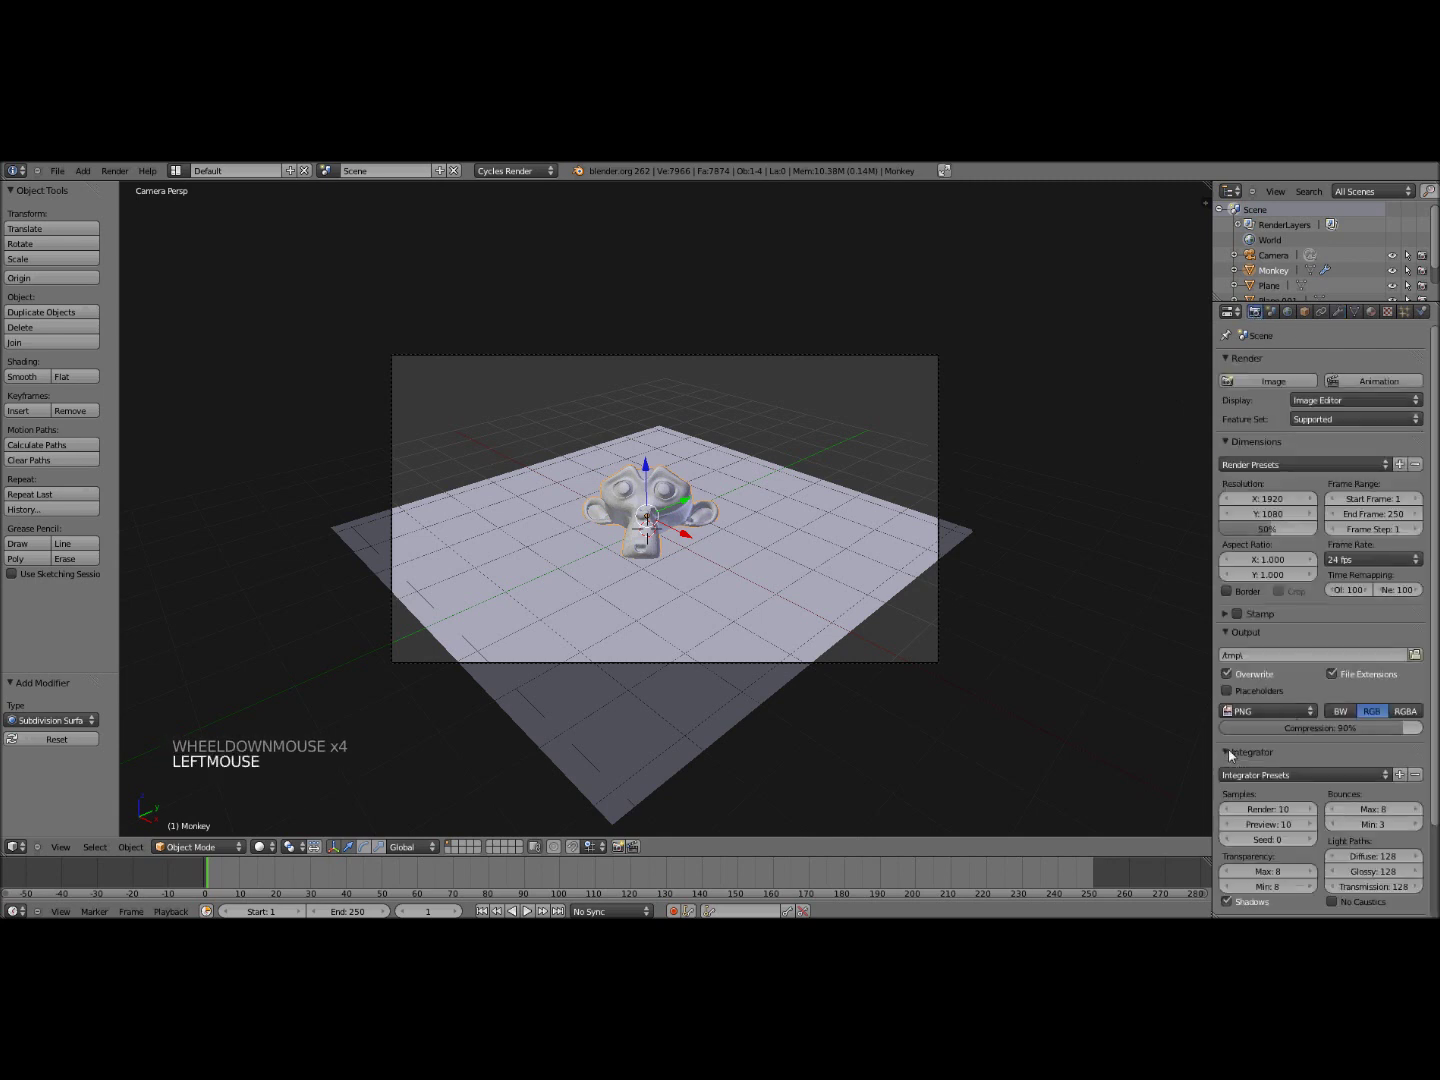
pyautogui.scroll(-2, 1245, 751)
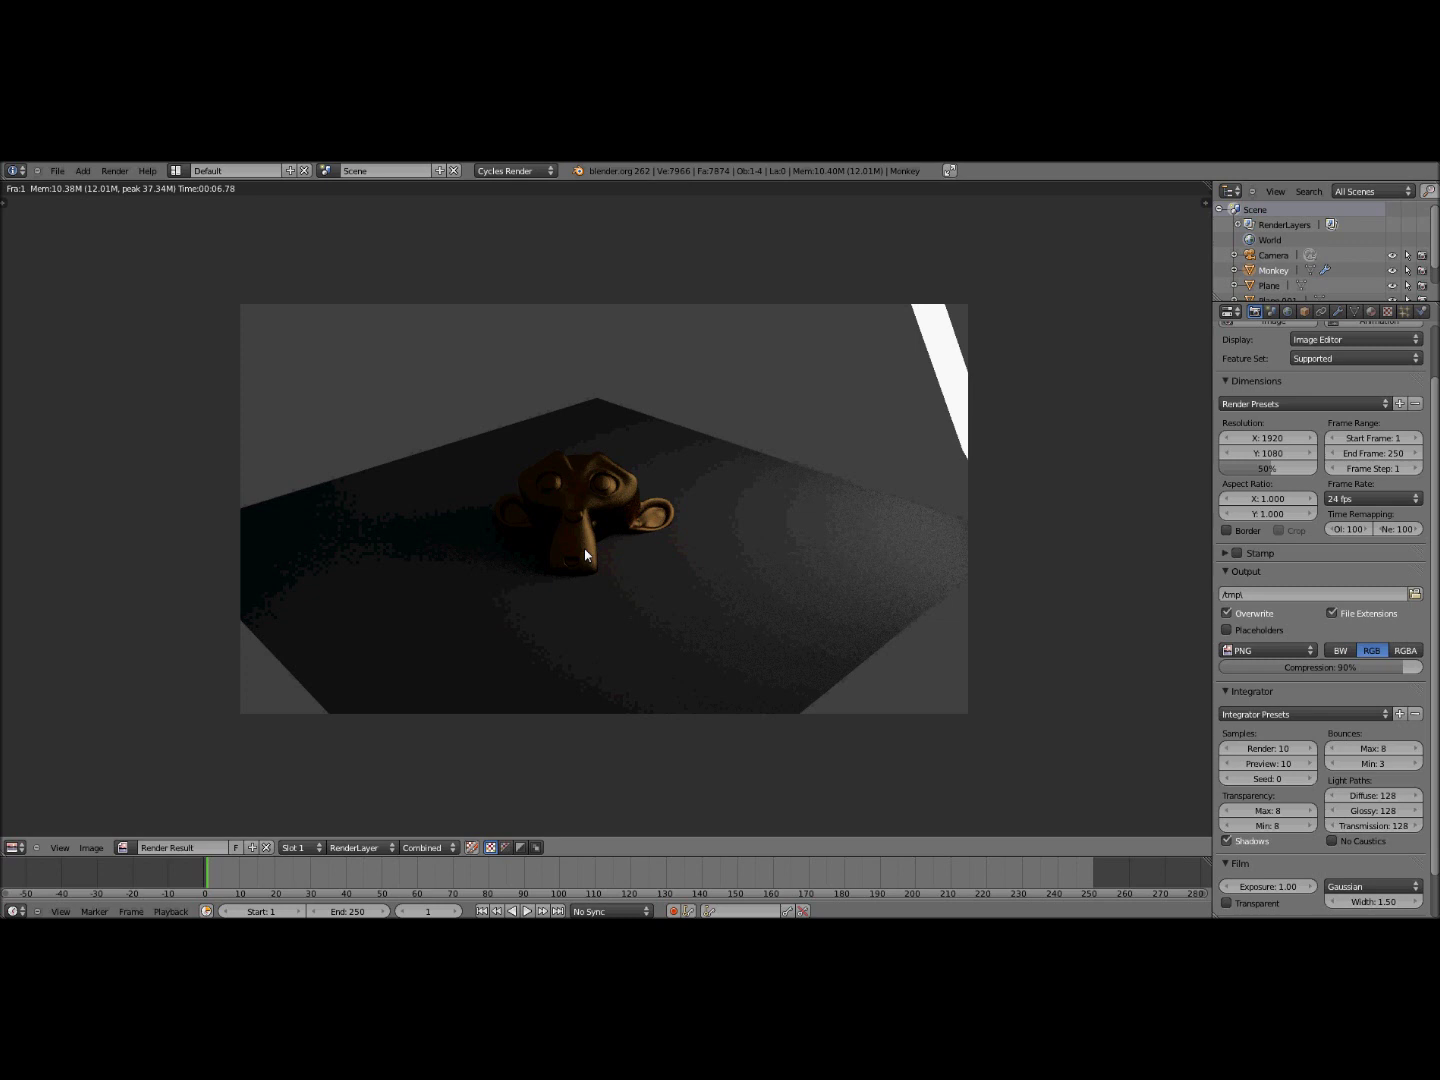
# Close the finished render result and return to the 3D viewport's camera view
pyautogui.press('Escape')
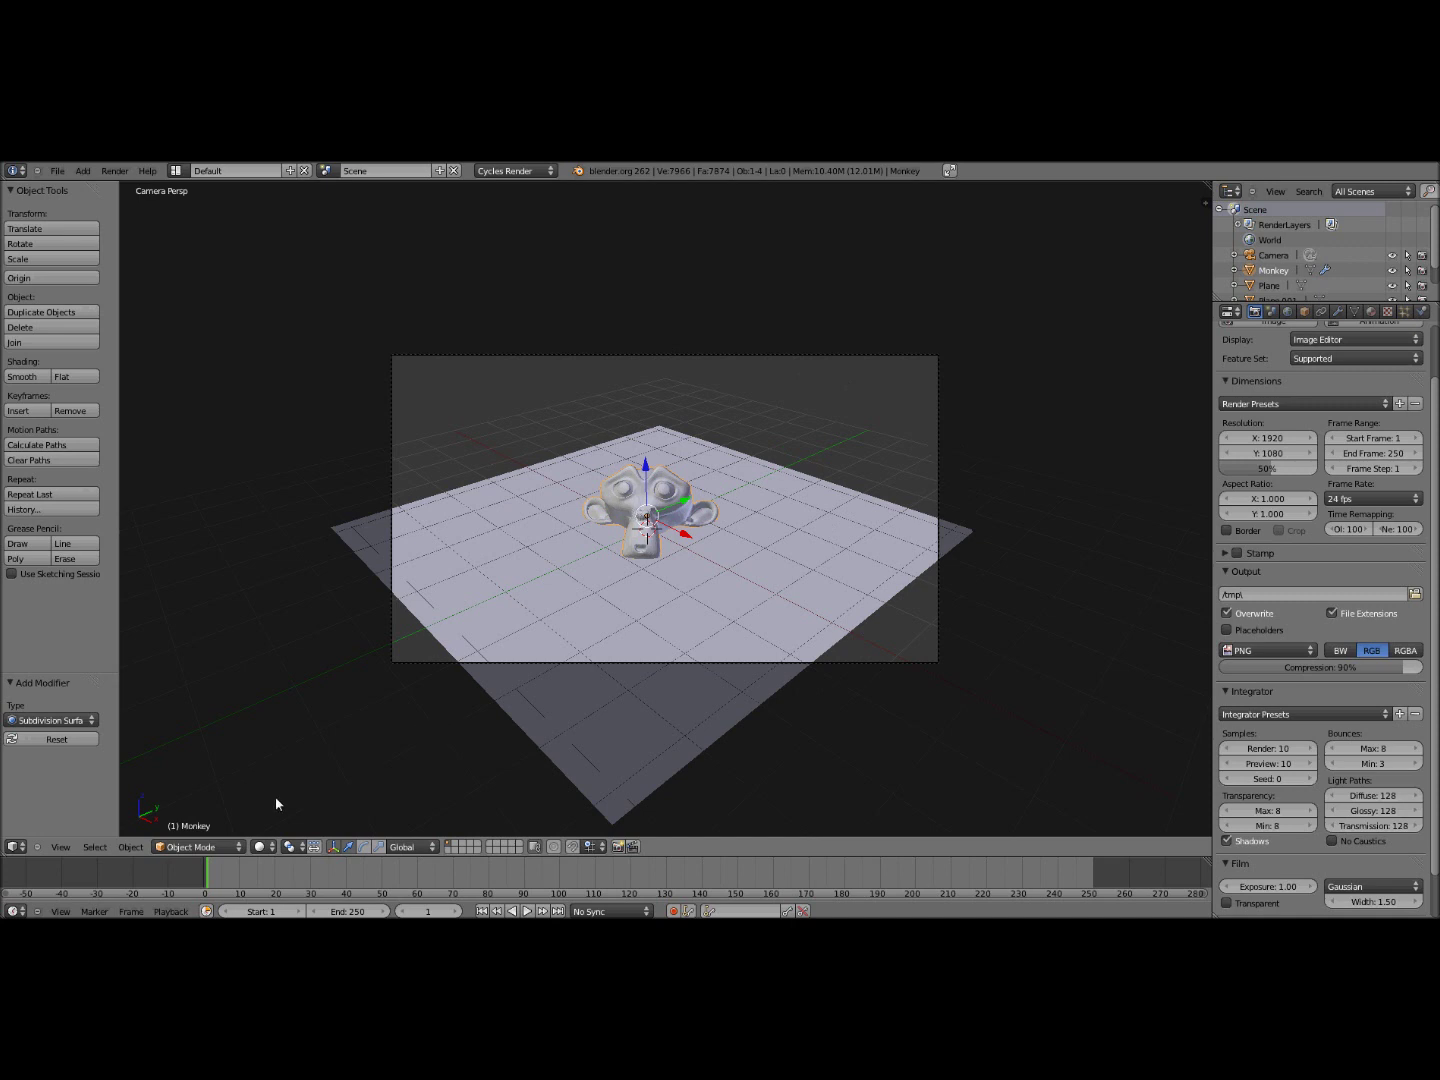
pyautogui.click(271, 848)
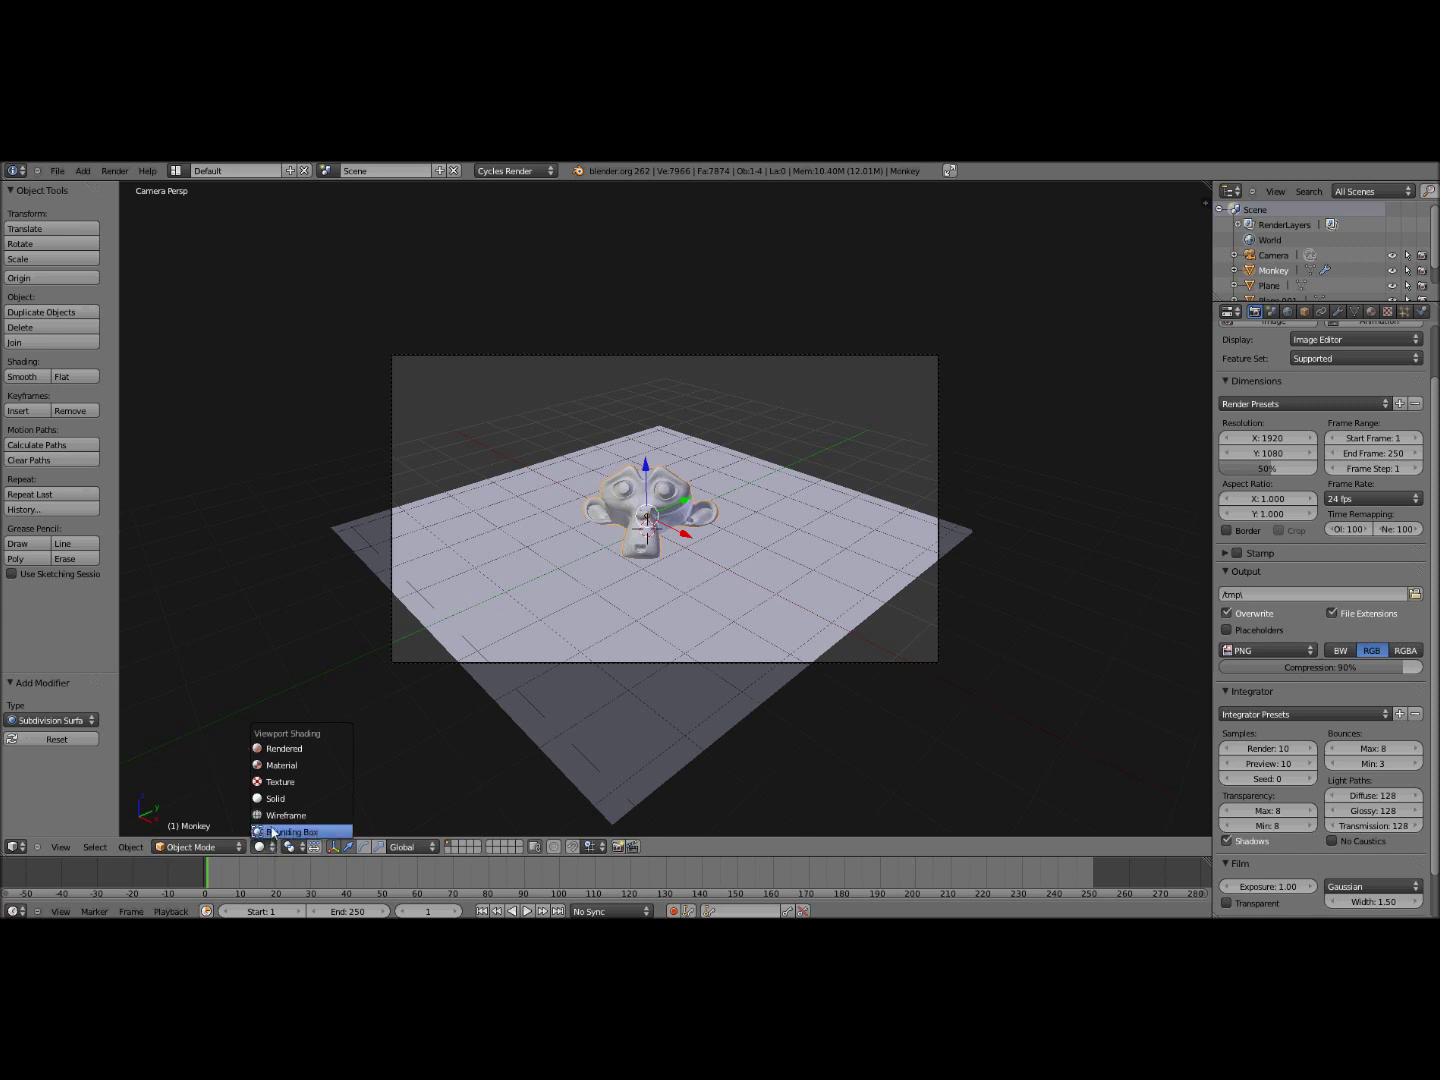
pyautogui.click(297, 758)
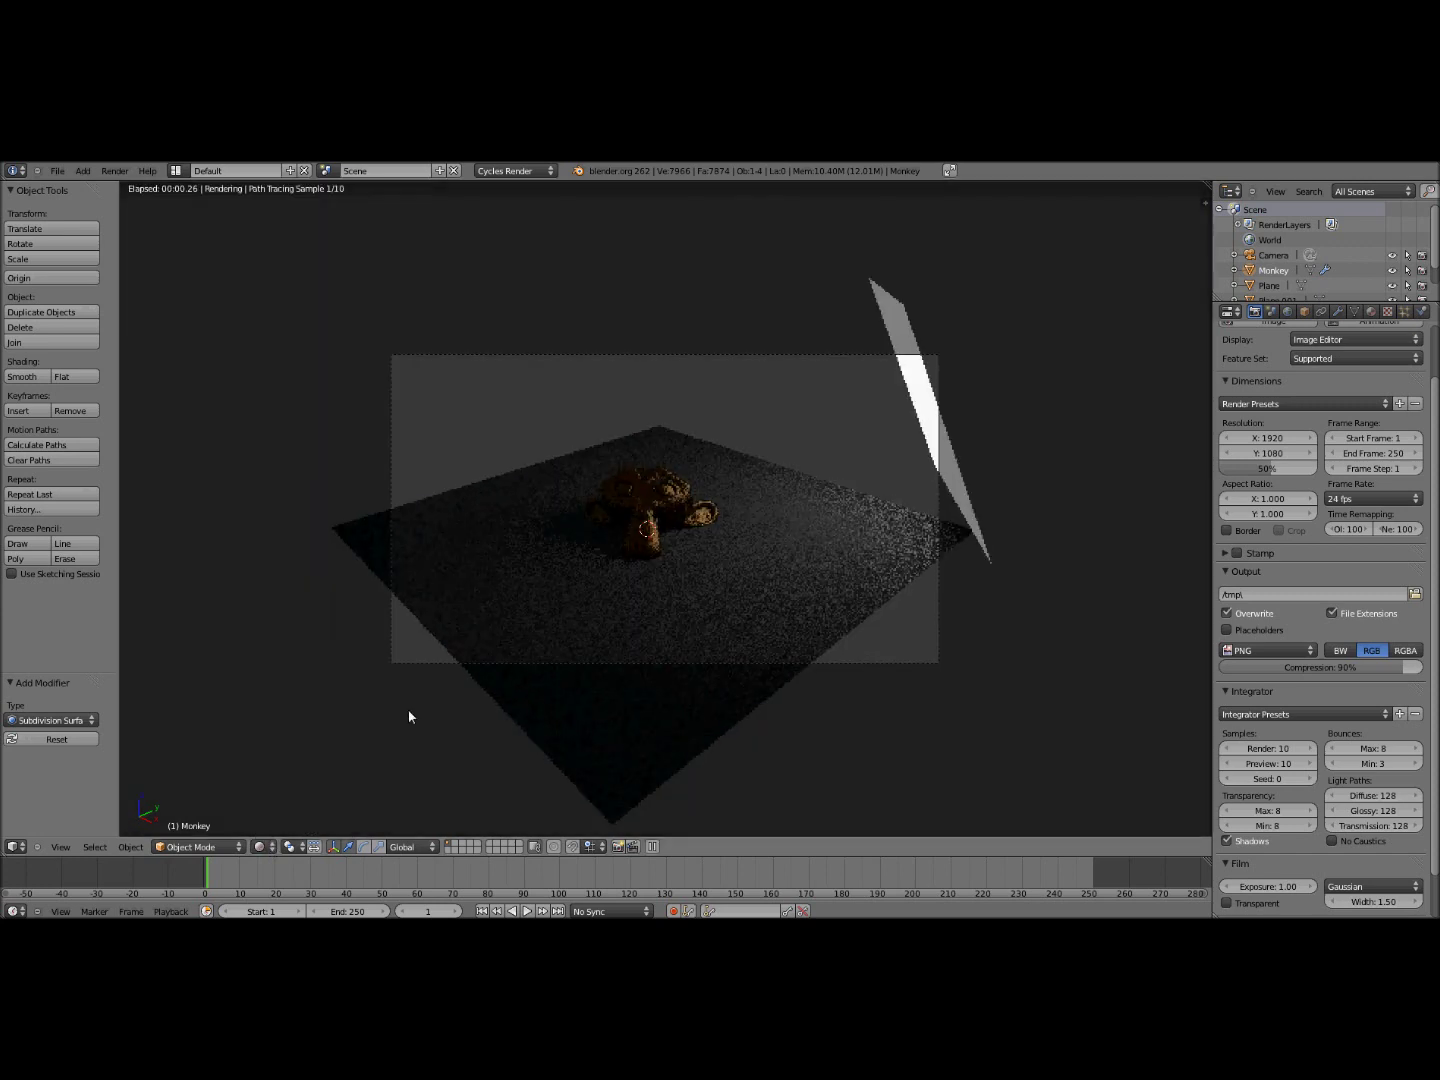
pyautogui.scroll(2, 588, 578)
pyautogui.scroll(-3, 584, 575)
pyautogui.moveTo(589, 579); pyautogui.dragTo(757, 605, button='middle')
pyautogui.scroll(2, 758, 604)
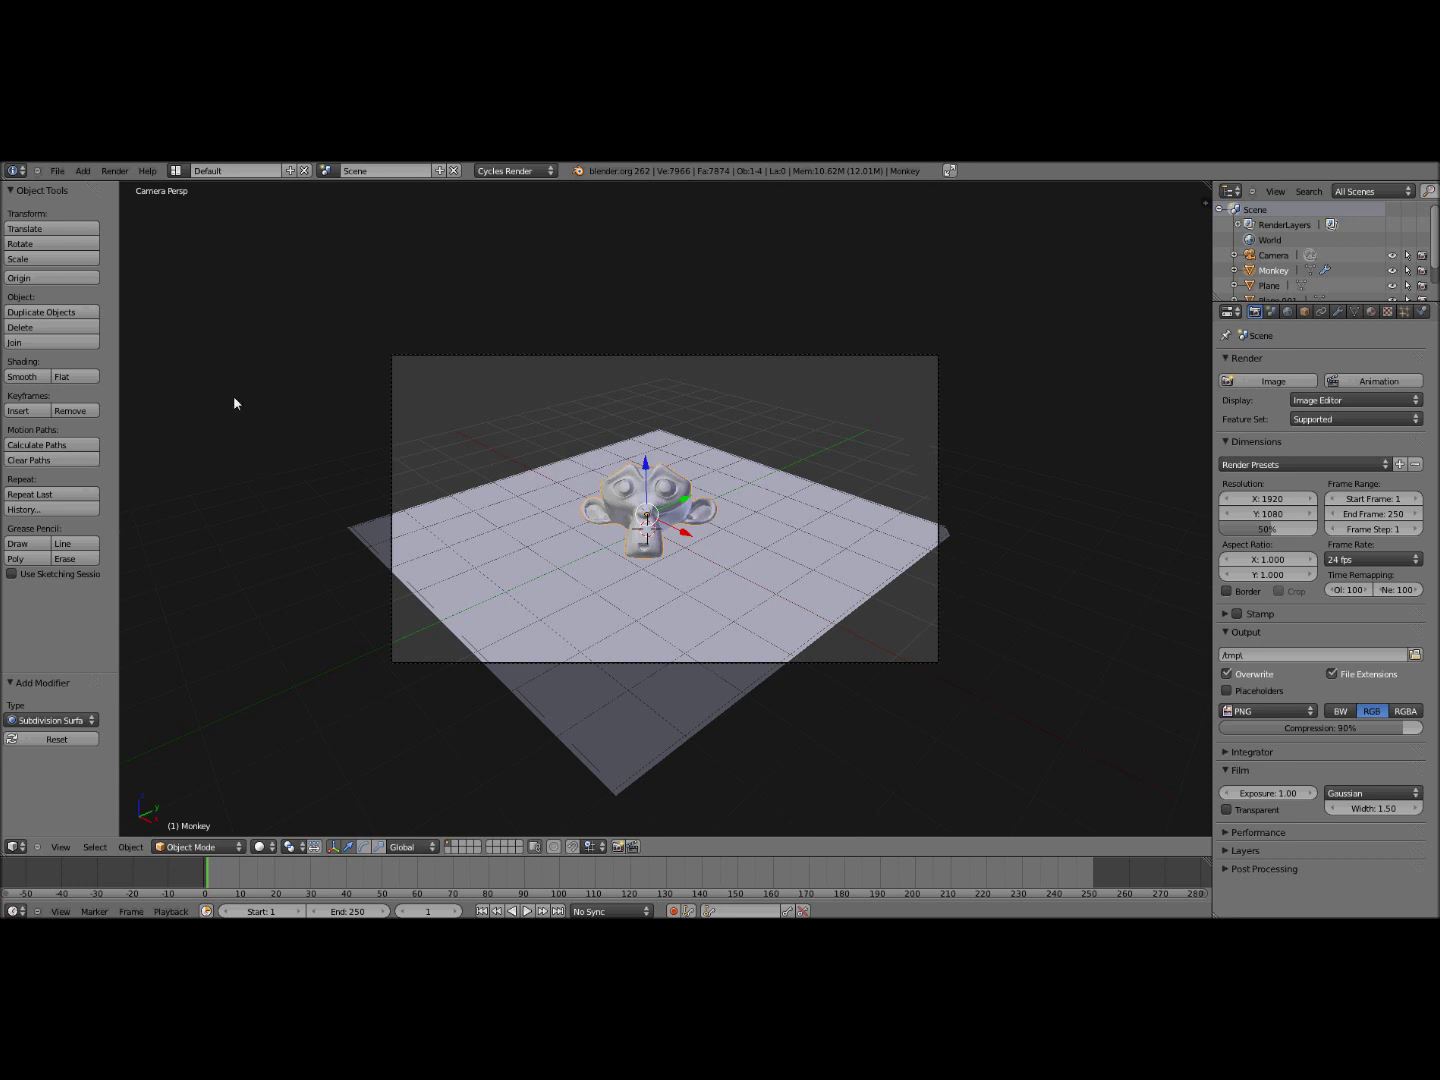
# In User Preferences > System, set Compute Device to OpenCL with the Redwood GPU
pyautogui.click(59, 171)
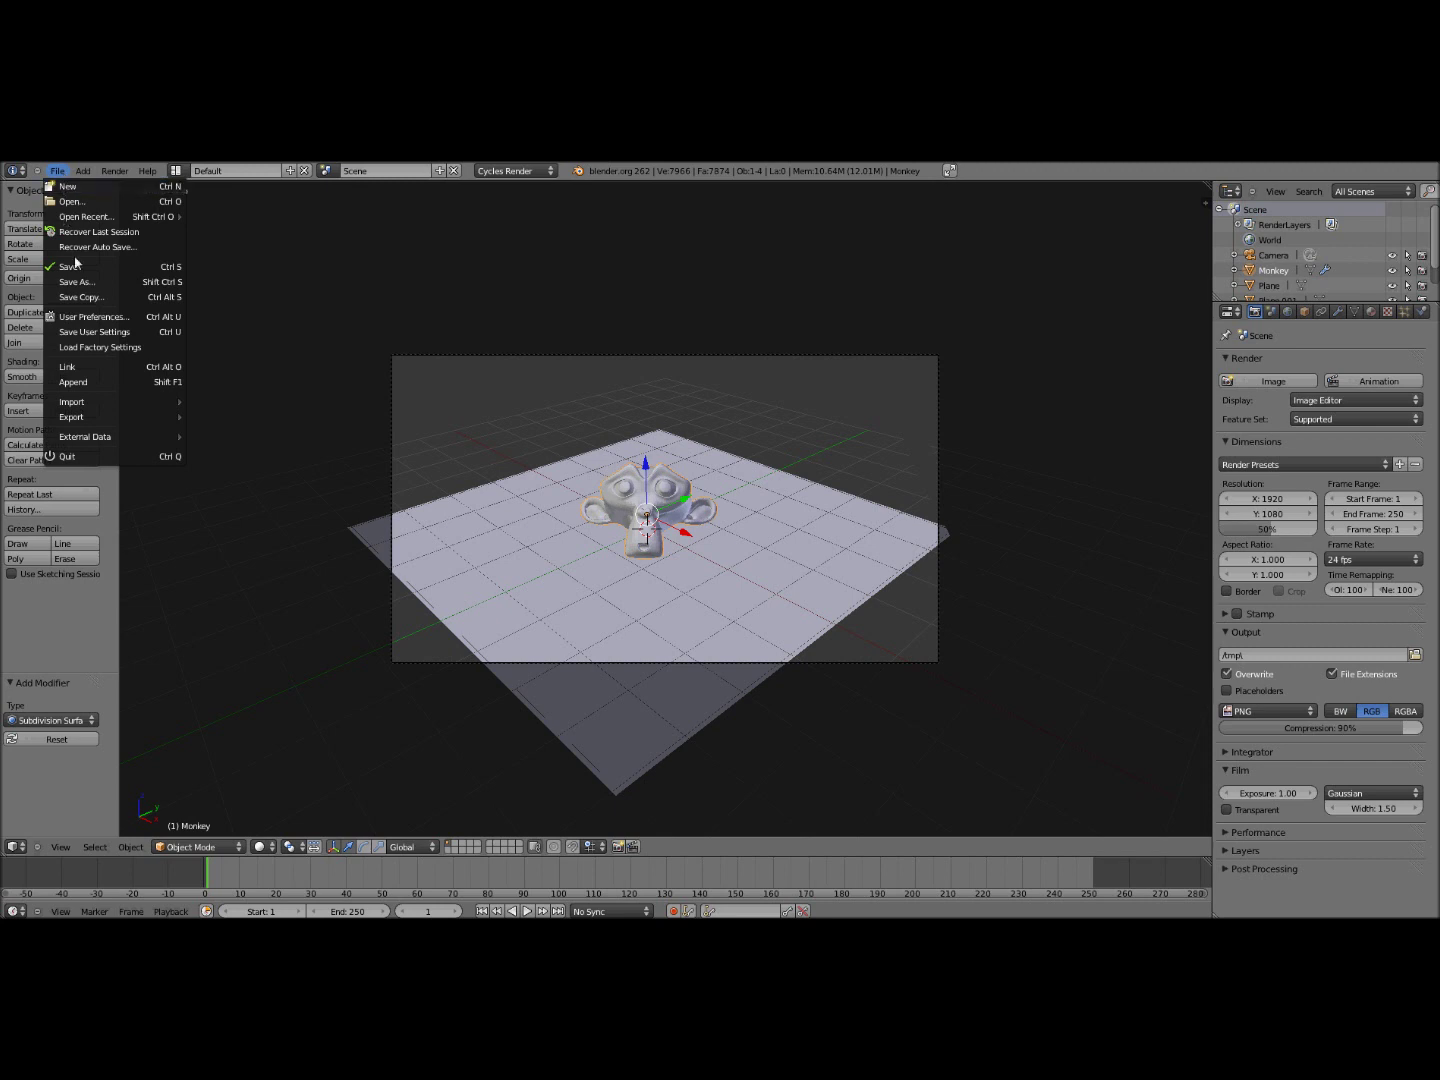
pyautogui.click(89, 319)
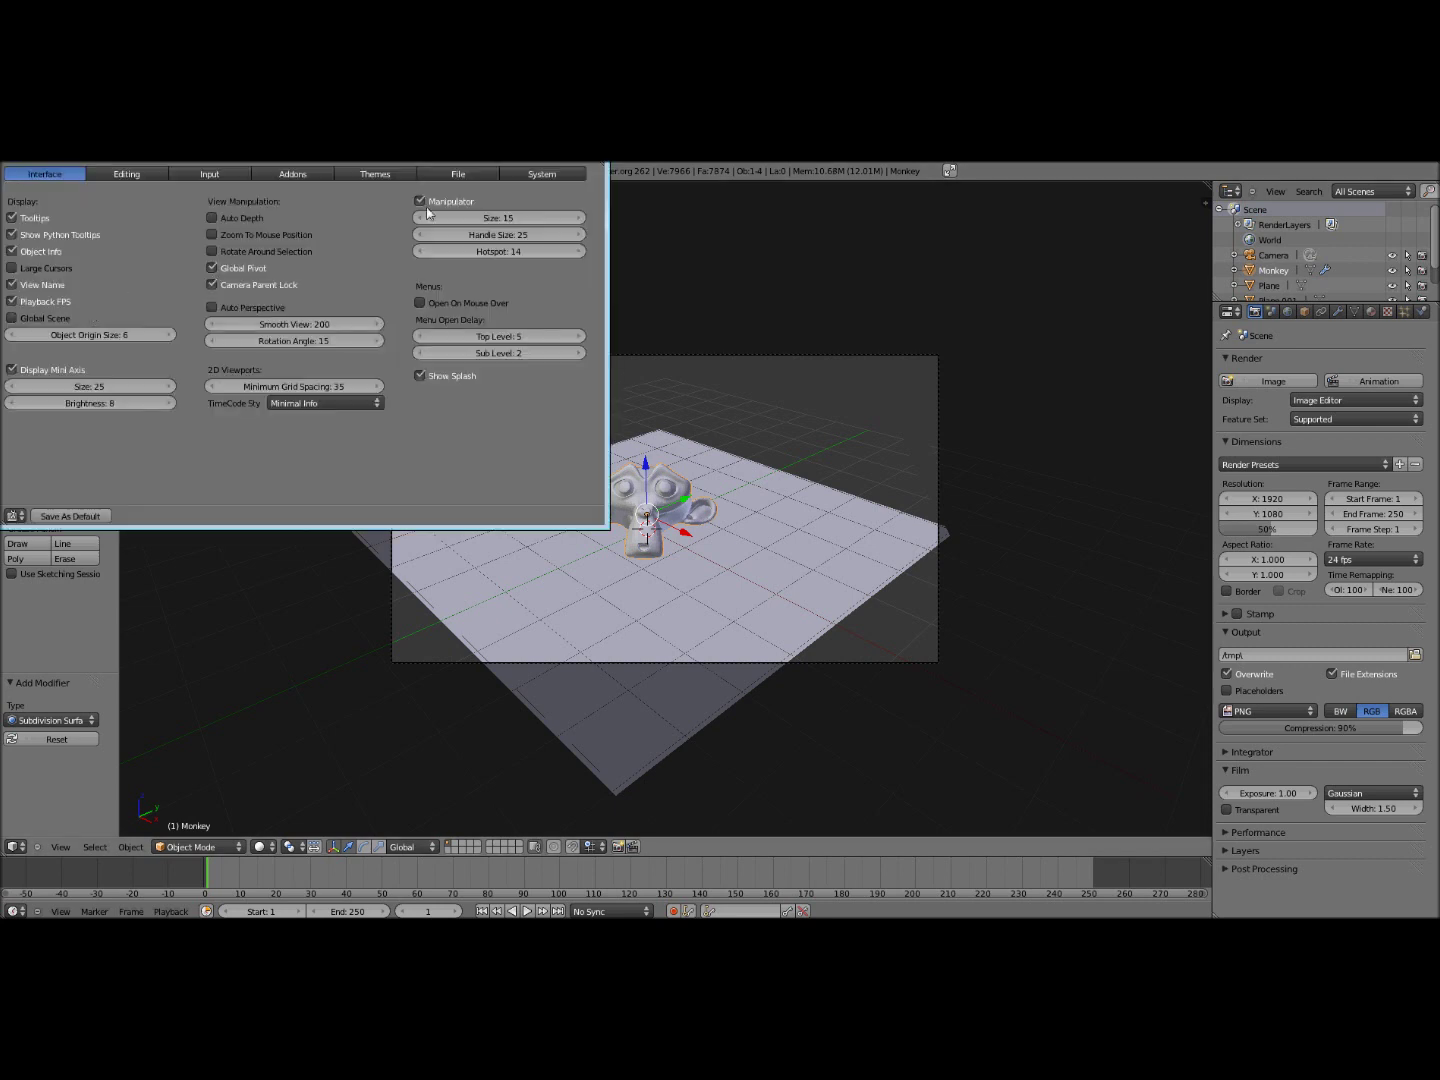
pyautogui.click(543, 175)
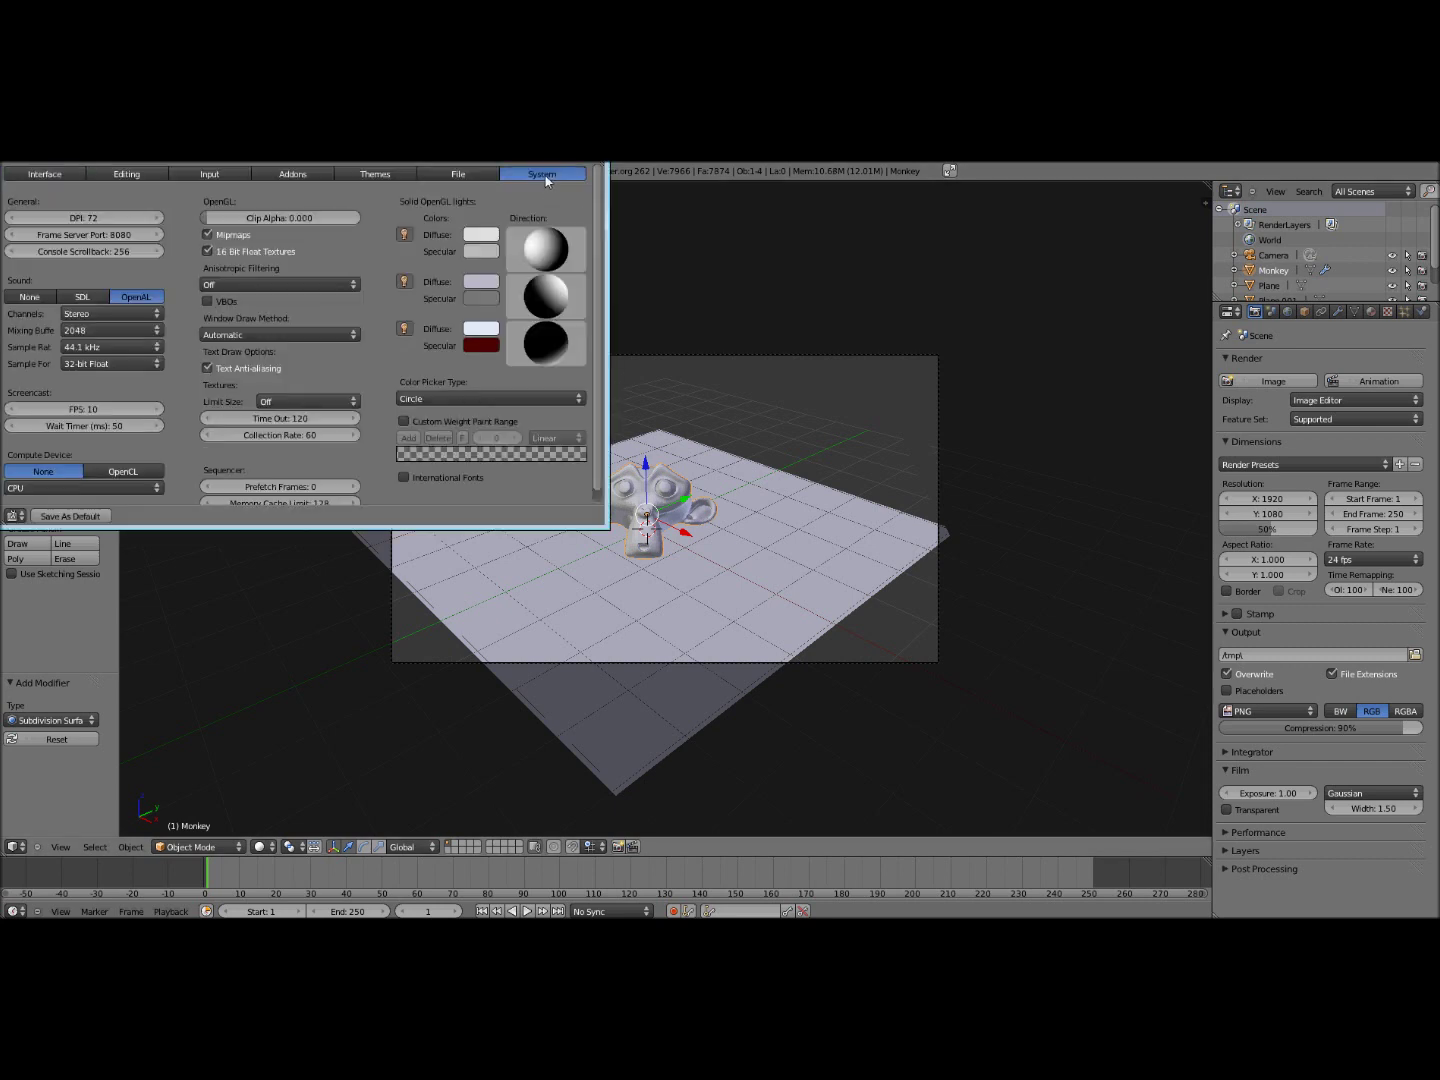
pyautogui.click(117, 474)
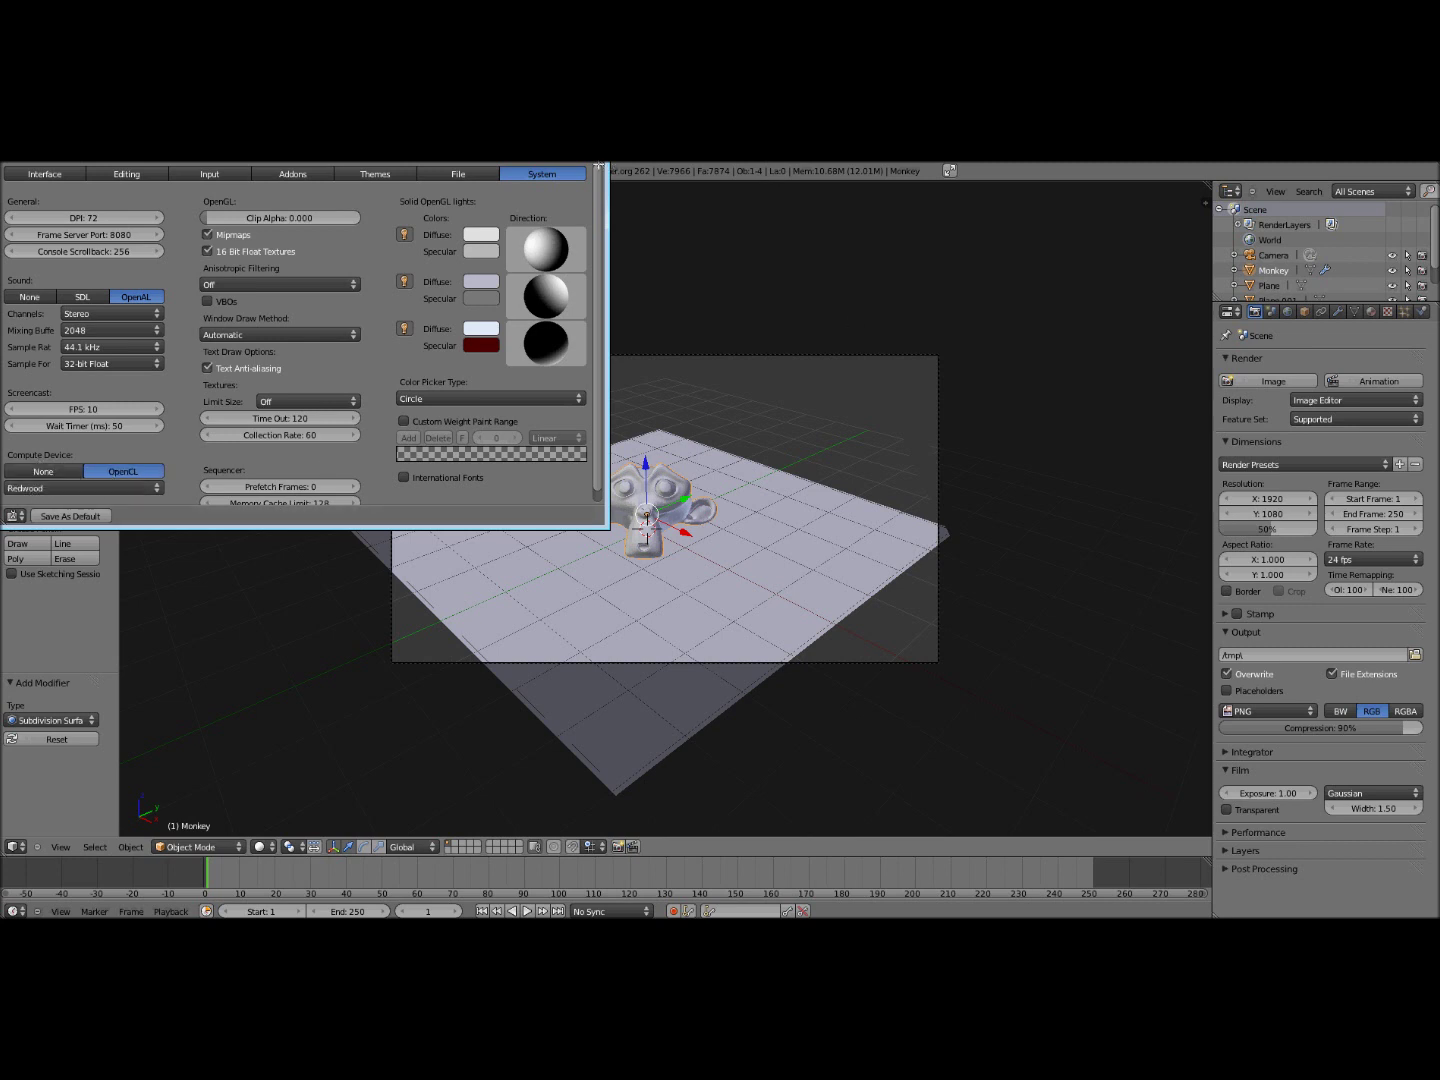
pyautogui.click(599, 149)
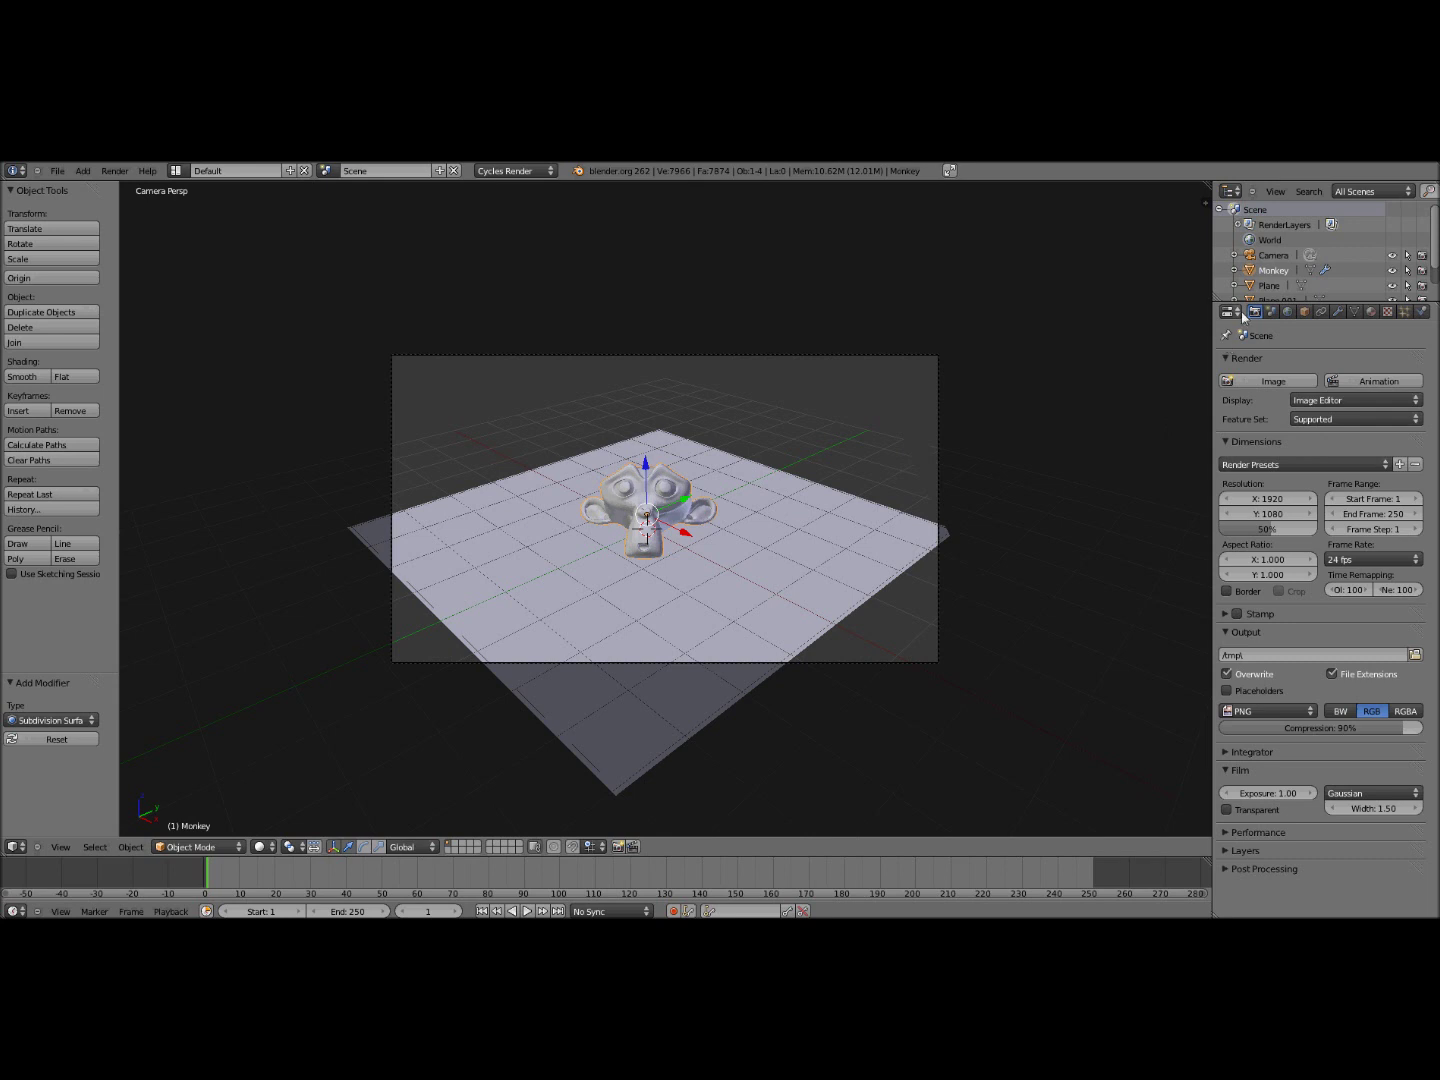
# Set the Cycles Feature Set to Experimental and Device to GPU Compute
pyautogui.click(1342, 420)
pyautogui.click(1339, 391)
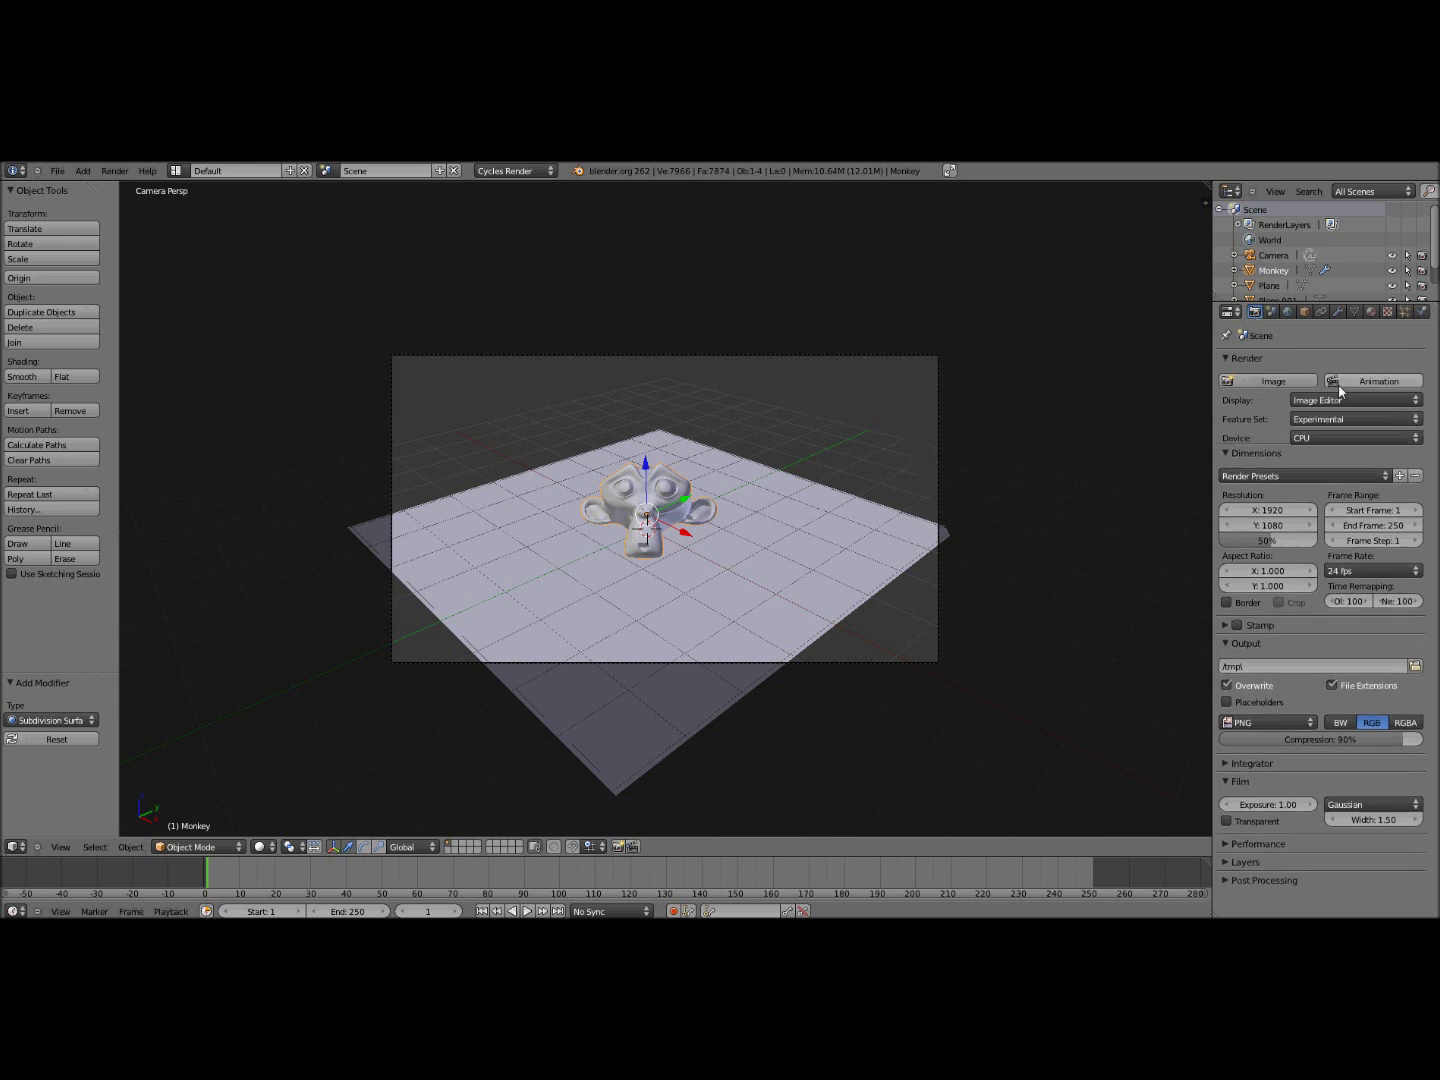
pyautogui.click(1354, 439)
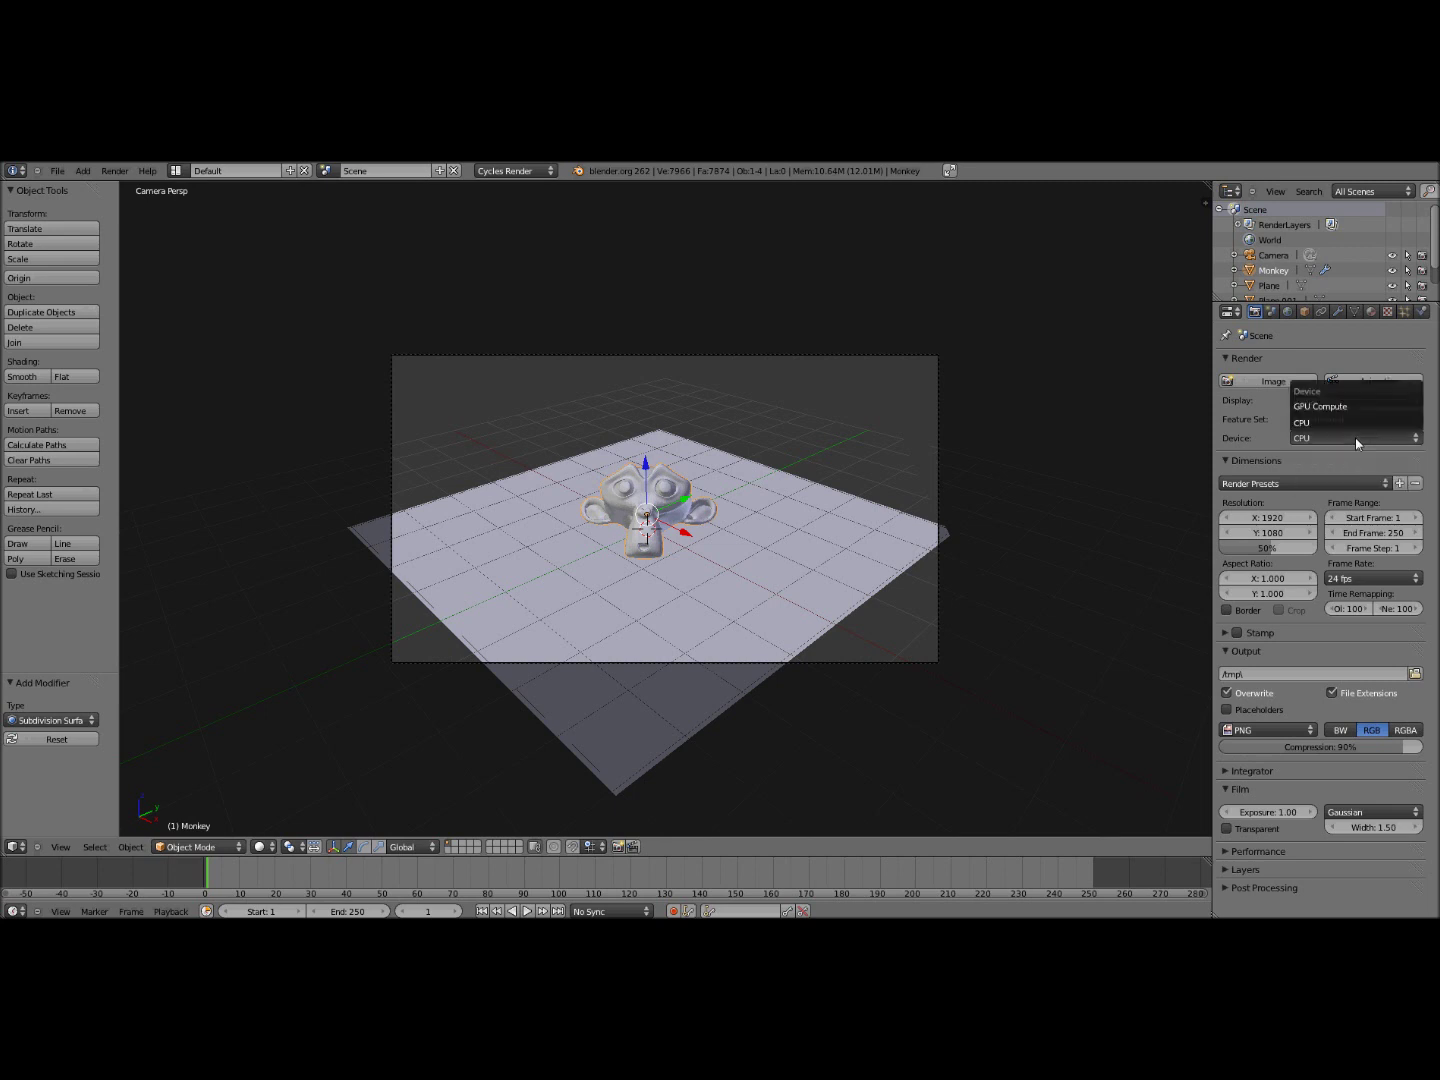
pyautogui.click(1347, 408)
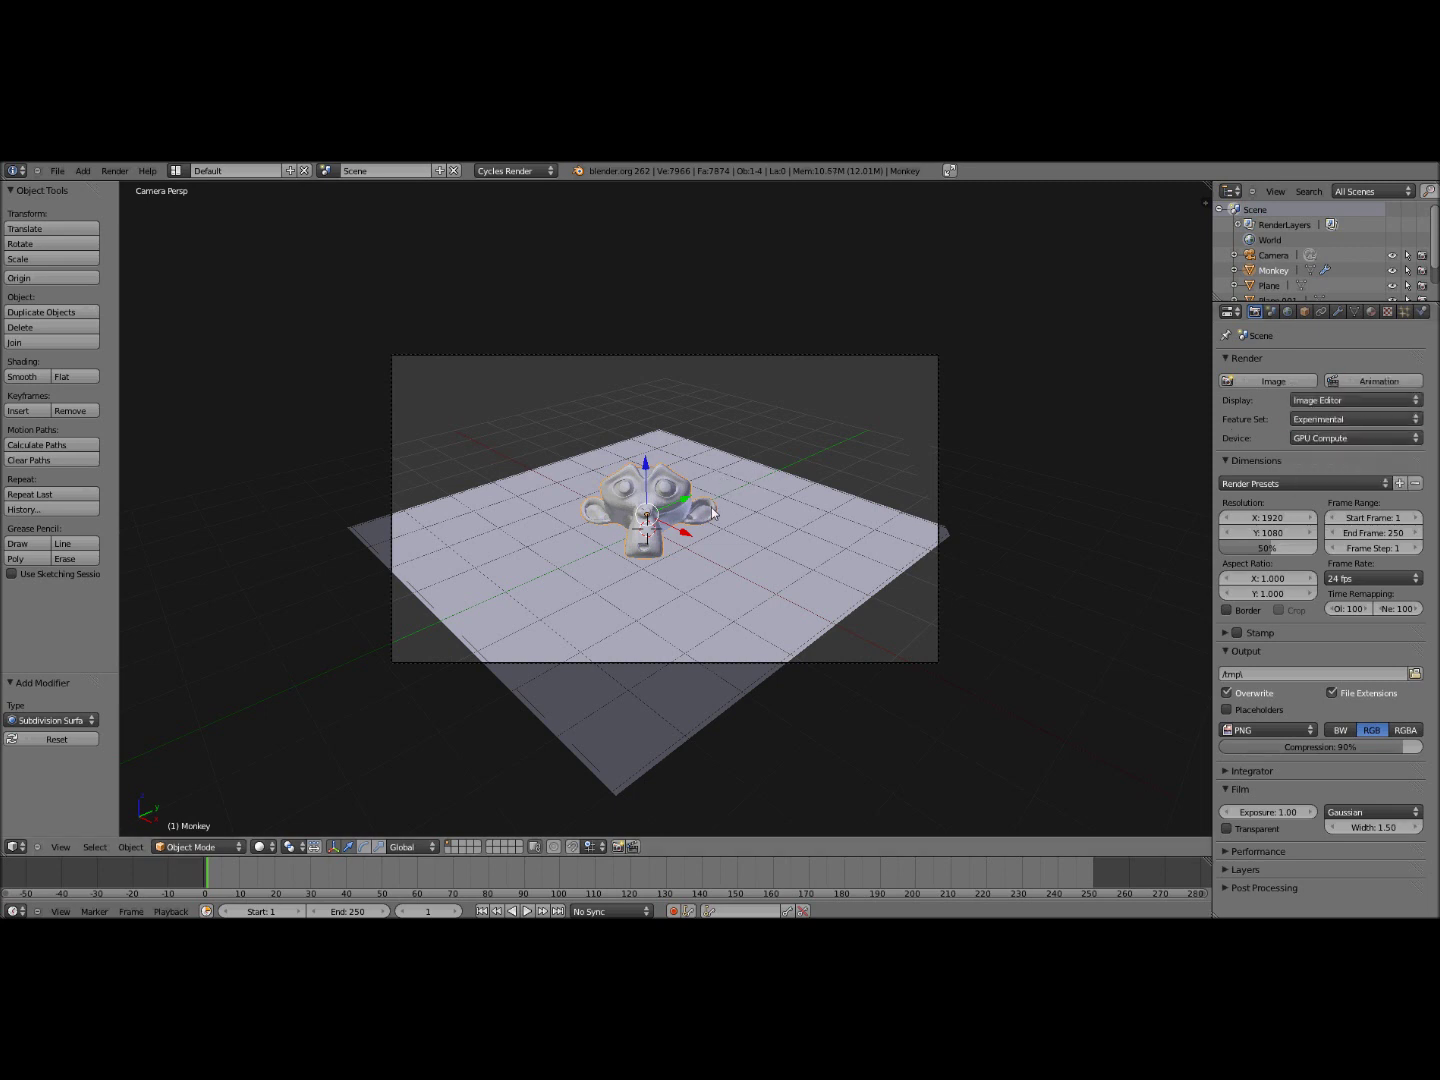
# Switch viewport shading to Rendered for a live GPU preview of the monkey and floor
pyautogui.click(260, 846)
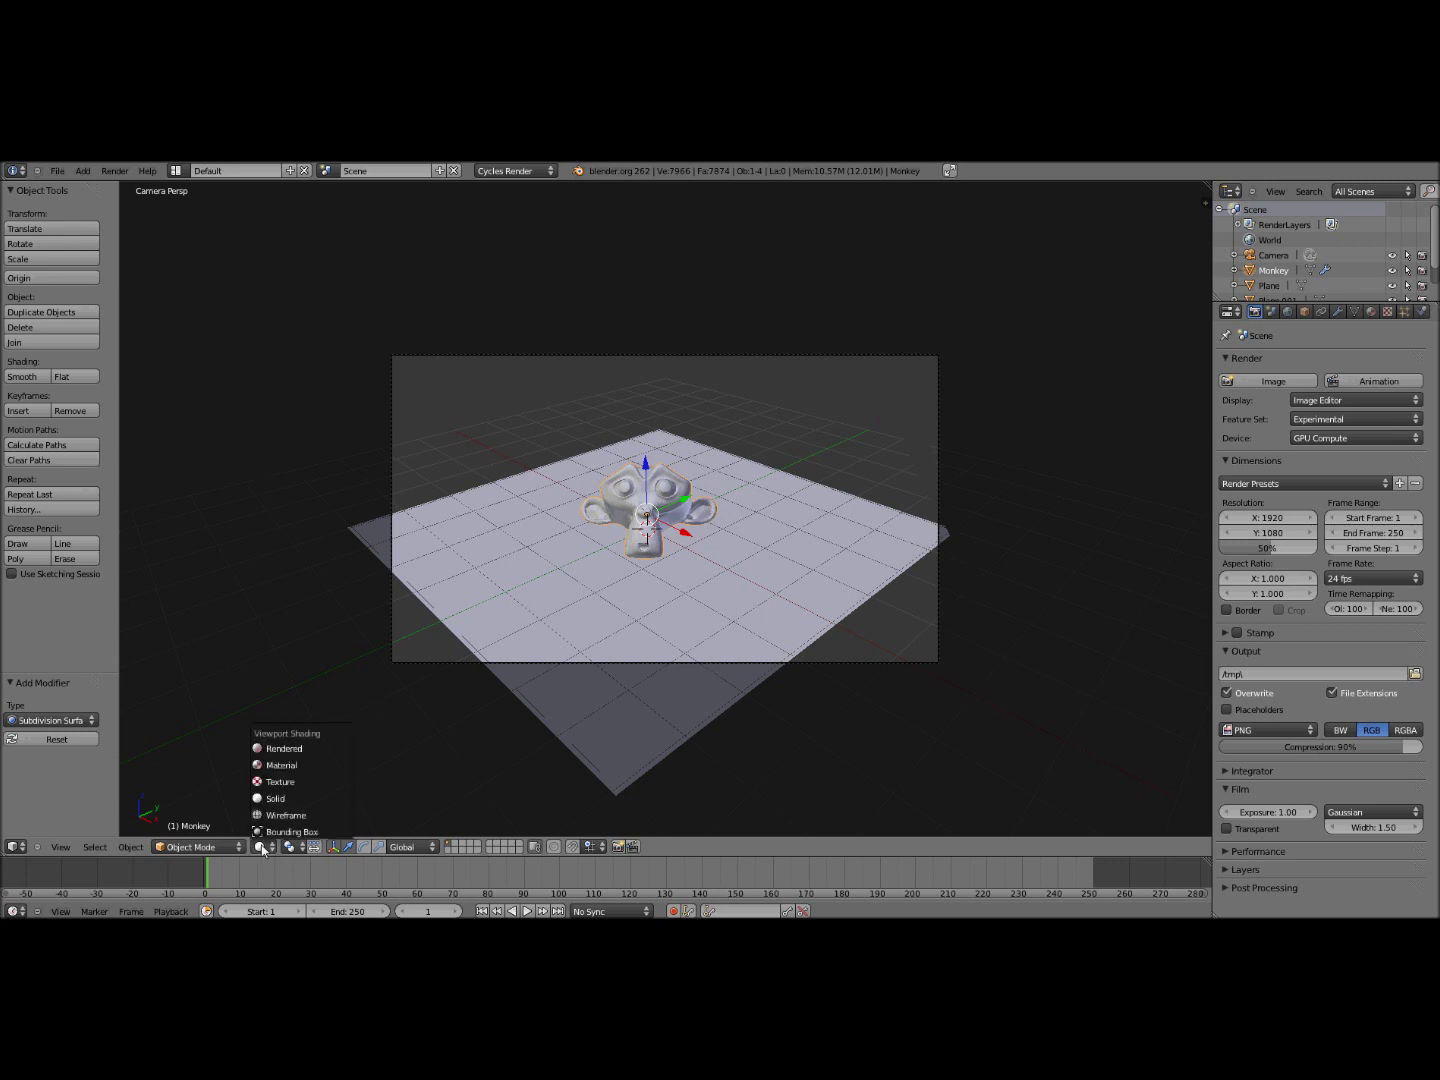
pyautogui.click(280, 748)
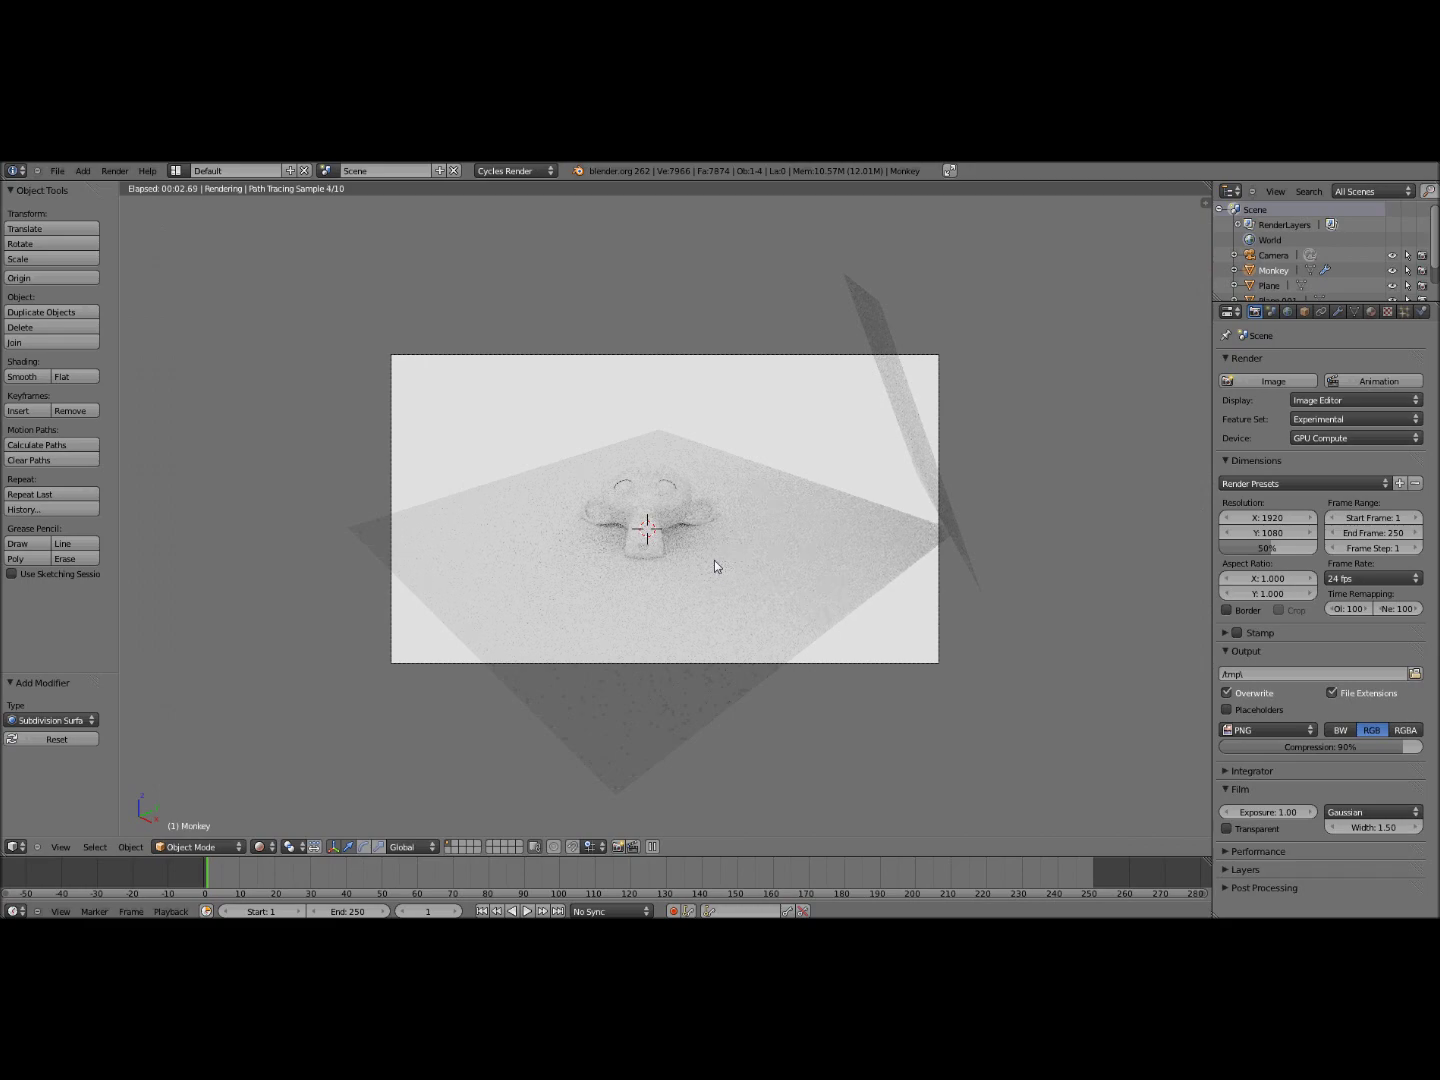
pyautogui.moveTo(721, 559); pyautogui.dragTo(726, 571, button='middle')
pyautogui.scroll(-2, 732, 584)
pyautogui.scroll(6, 720, 577)
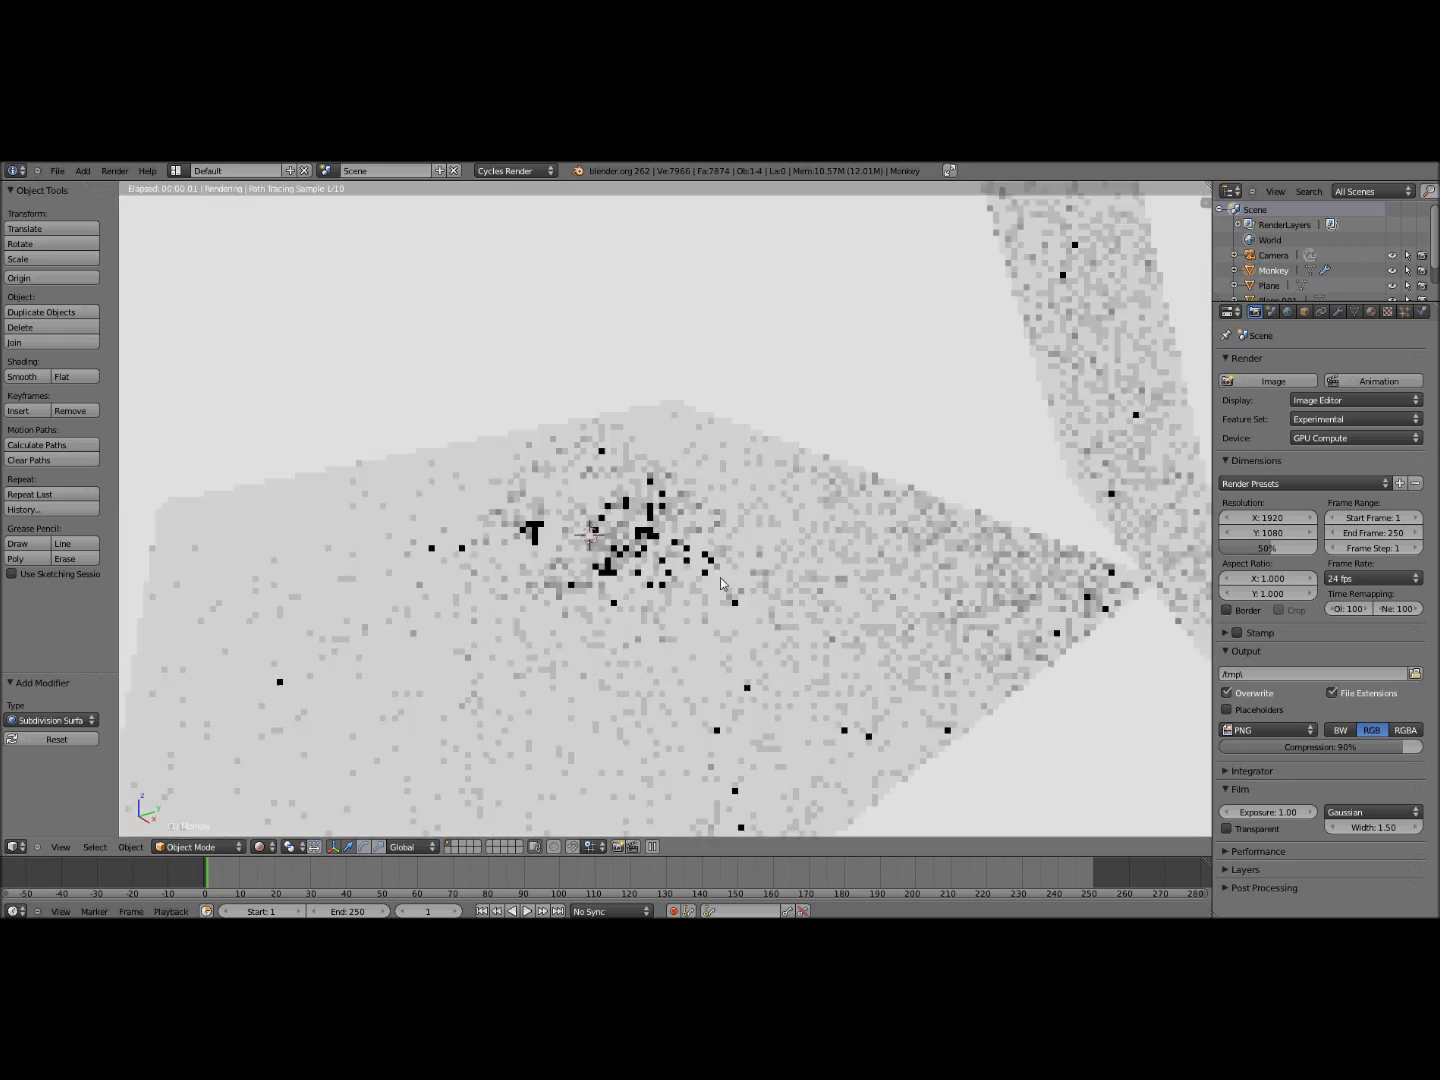
pyautogui.scroll(-5, 710, 577)
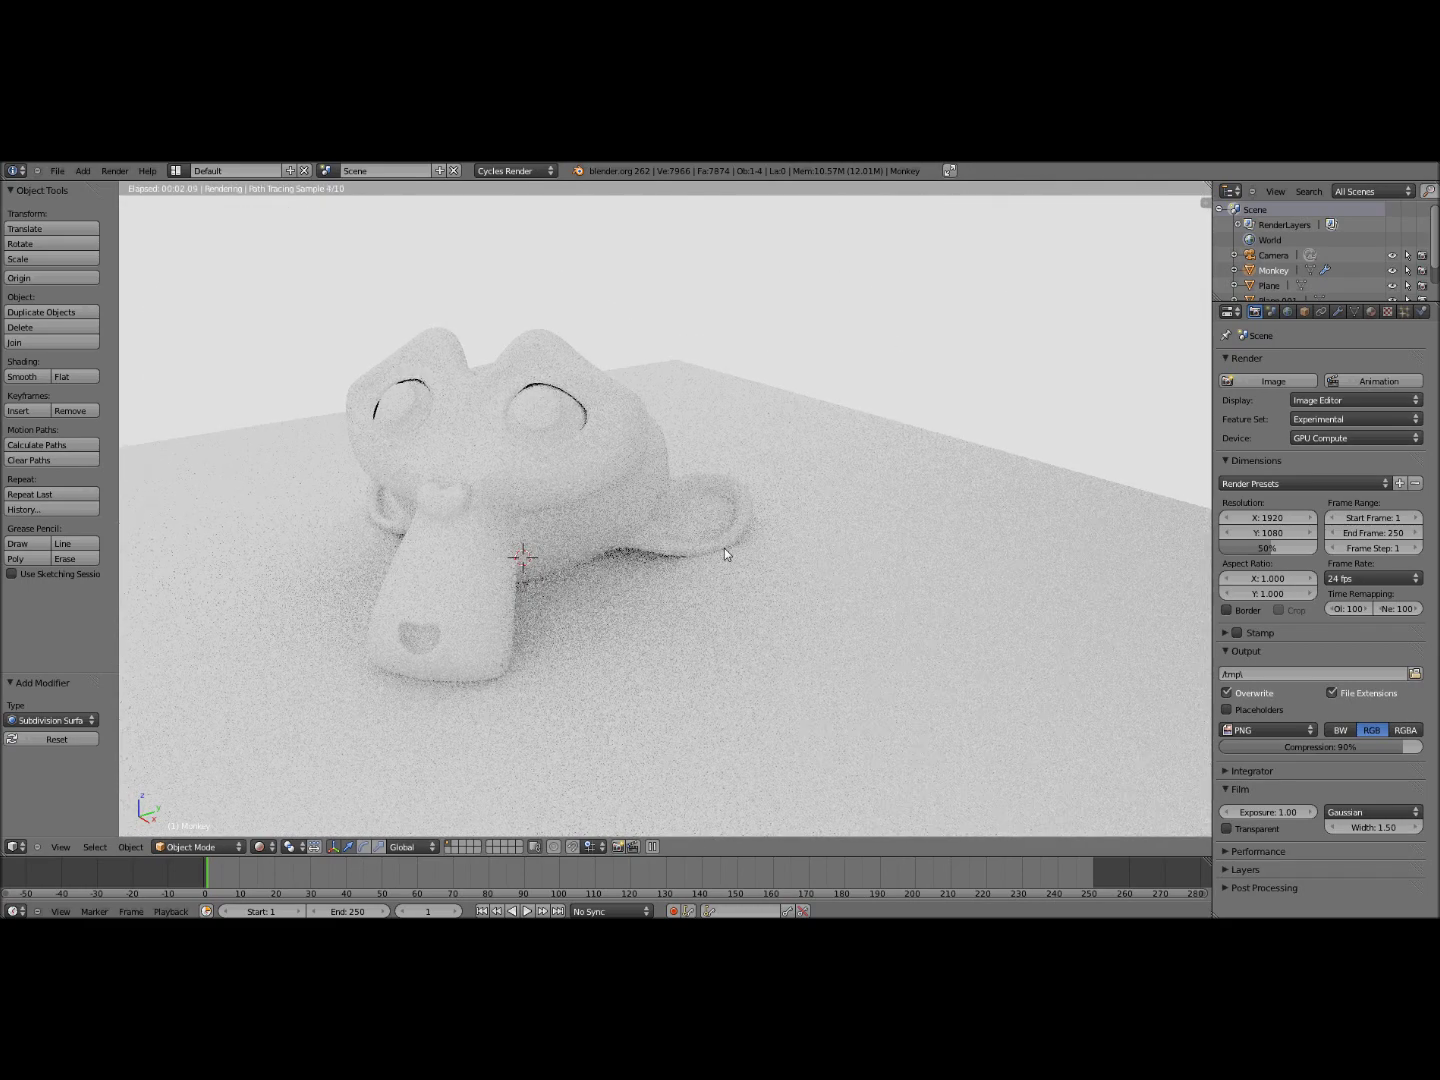